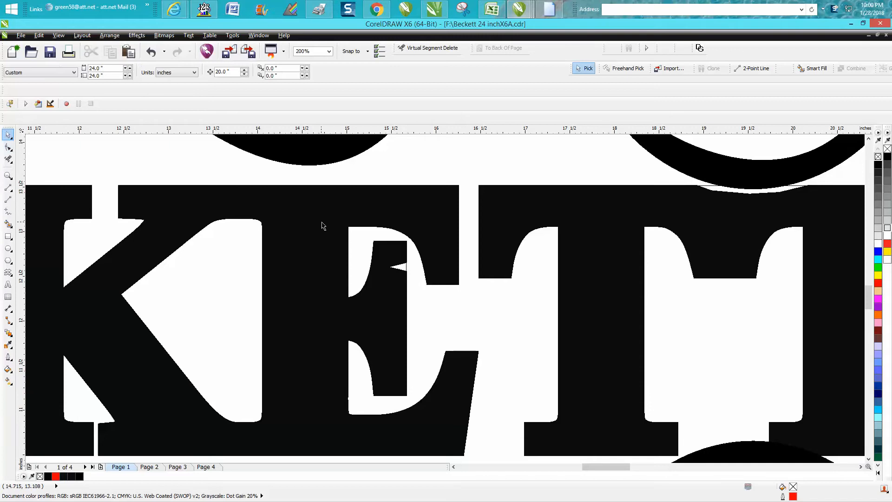
Step: Ungroup the name lettering and delete the stray node that forms the small notch in the second E's middle arm
left_click(111, 36)
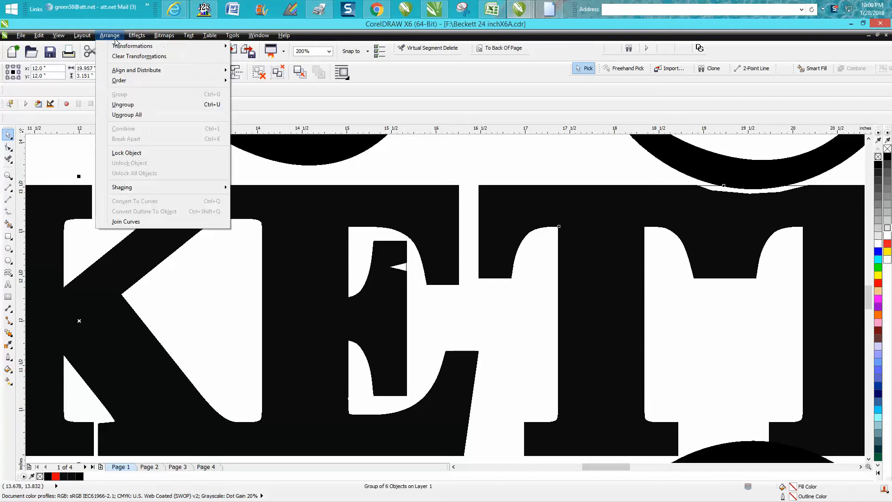
left_click(123, 105)
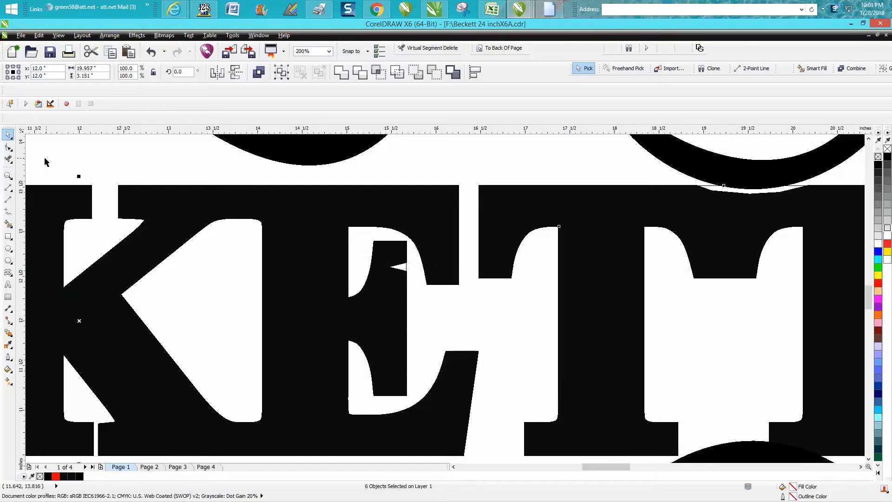
left_click(8, 147)
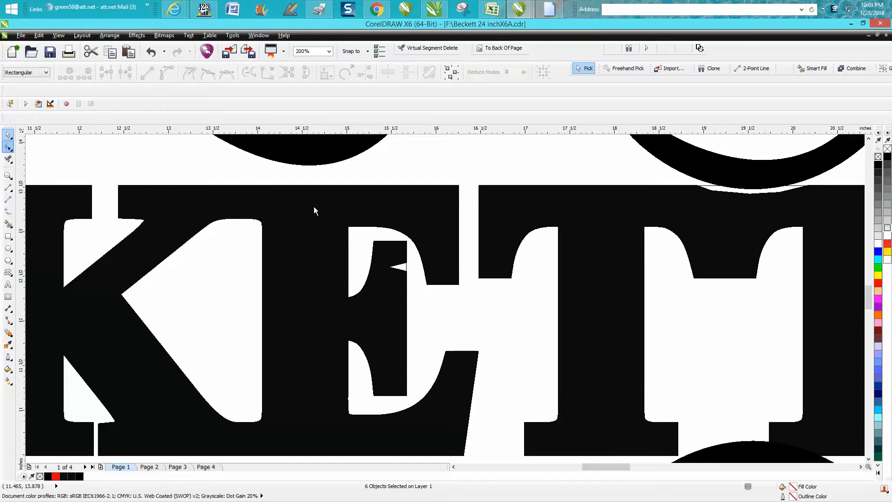
left_click(388, 267)
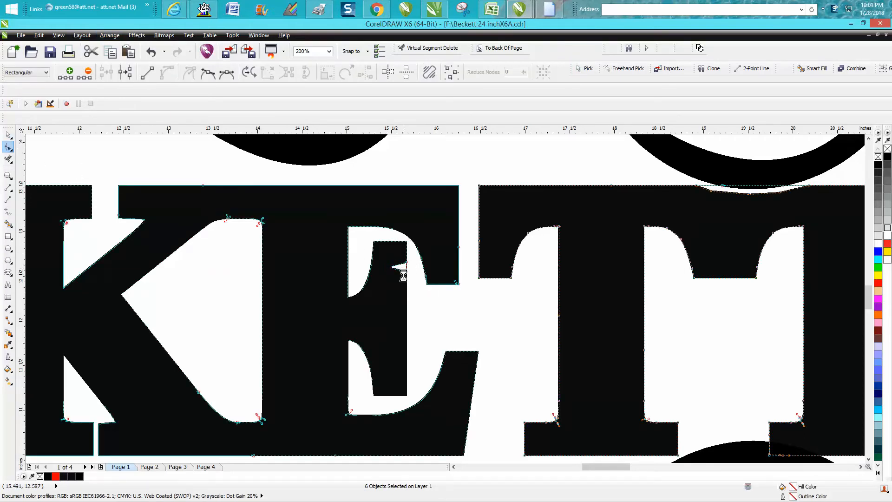
left_click_drag(400, 256, 420, 282)
key("Delete")
Step: Delete the nodes forming the dip in the upper edge of the joined double T beneath the scroll
scroll(419, 276, "down", 1)
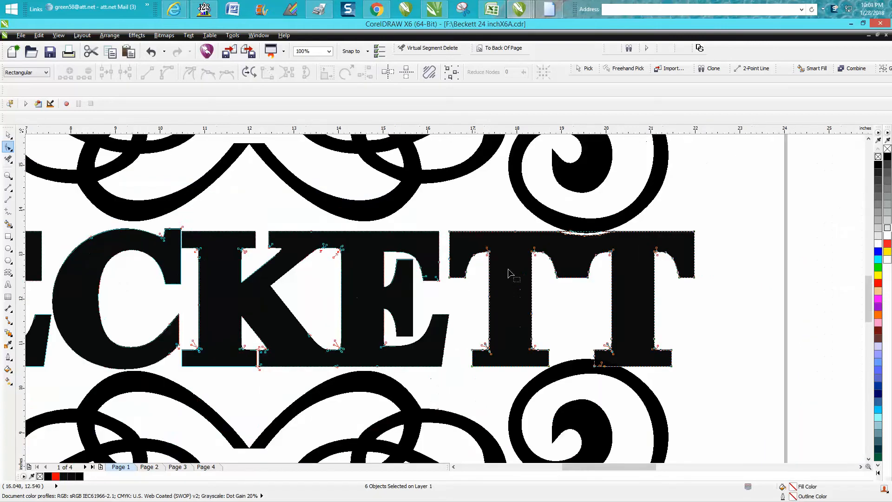
left_click(8, 175)
left_click_drag(526, 227, 642, 255)
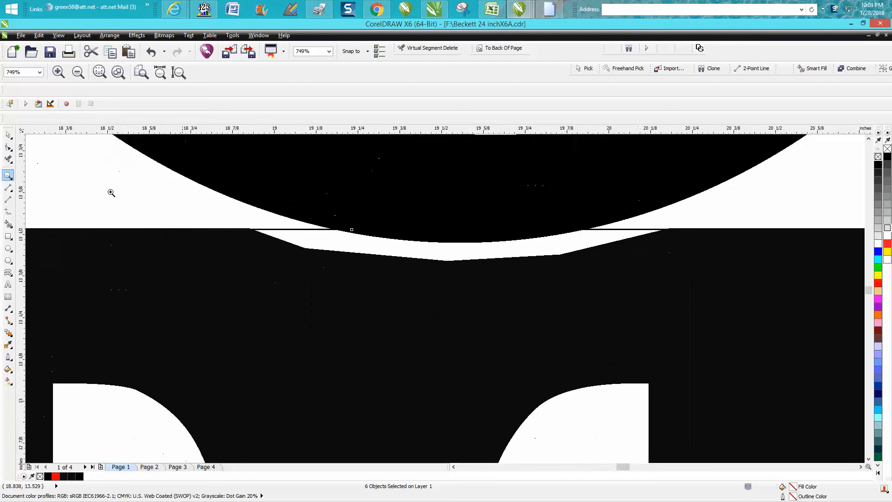
left_click(7, 147)
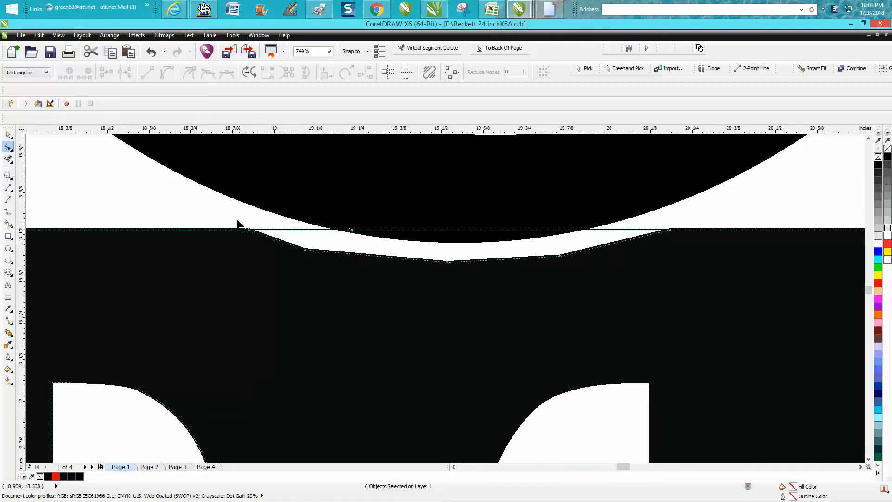
left_click_drag(321, 253, 684, 277)
key("Delete")
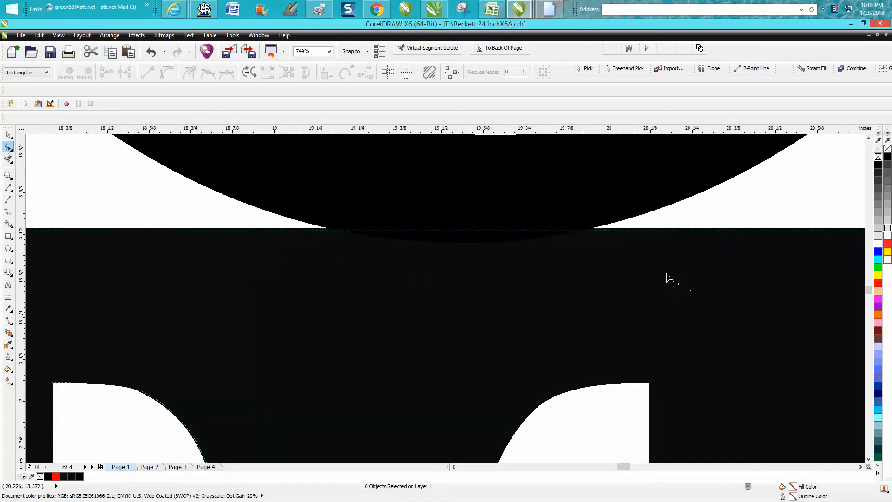
Step: Group the name lettering with its upper and lower scrollwork and centre the group on the page
scroll(623, 270, "down", 2)
scroll(620, 265, "down", 6)
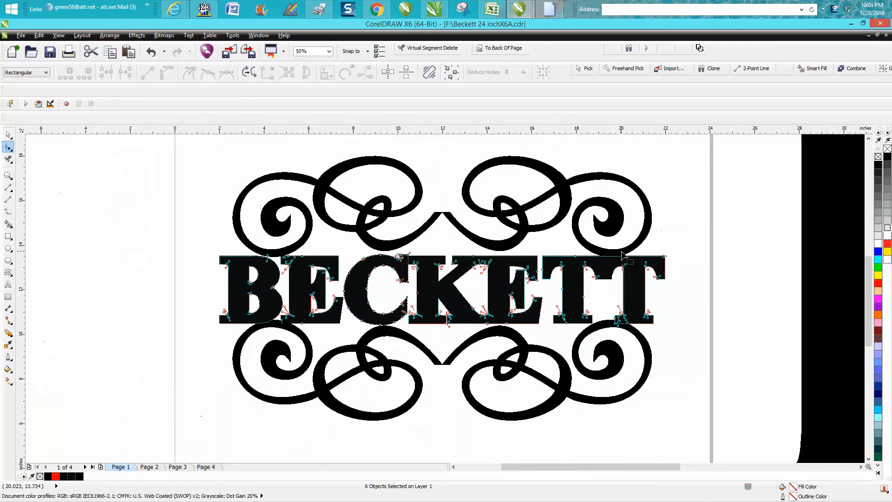
key("space")
left_click_drag(405, 189, 657, 344)
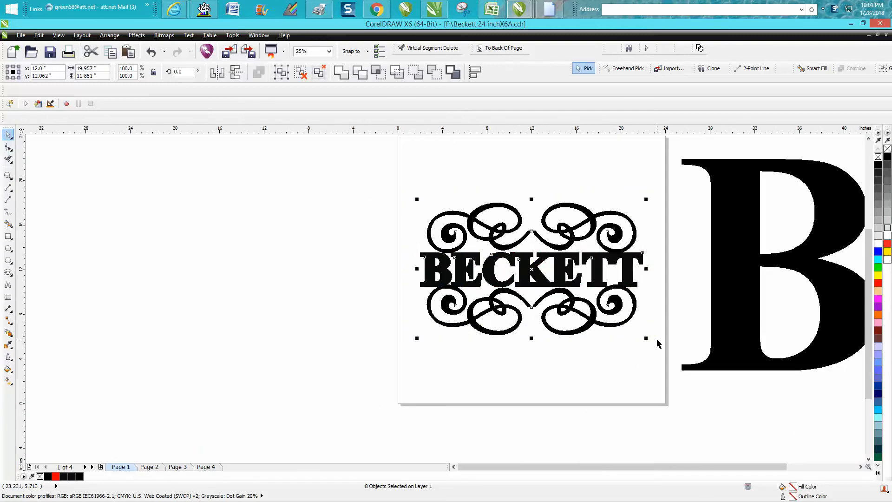
key("ctrl+g")
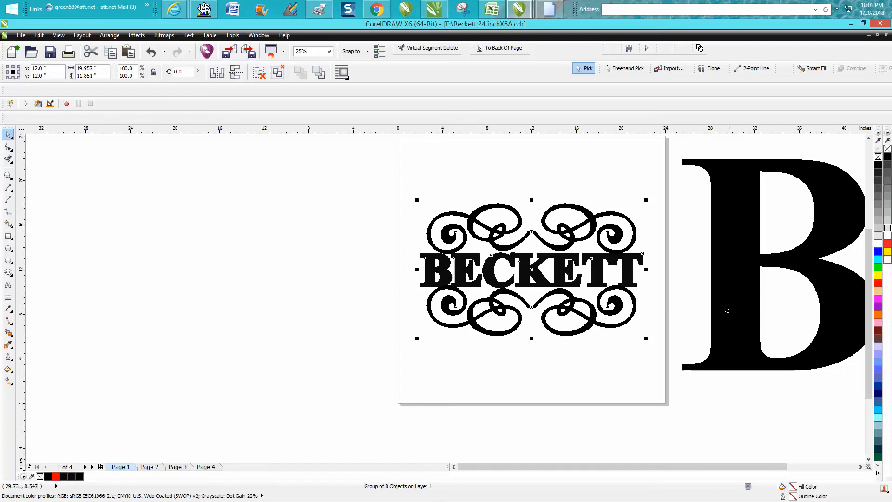
Step: Remove the large letter B's fill, give it a red hairline outline, and centre it on the page over the name design
scroll(723, 325, "down", 1)
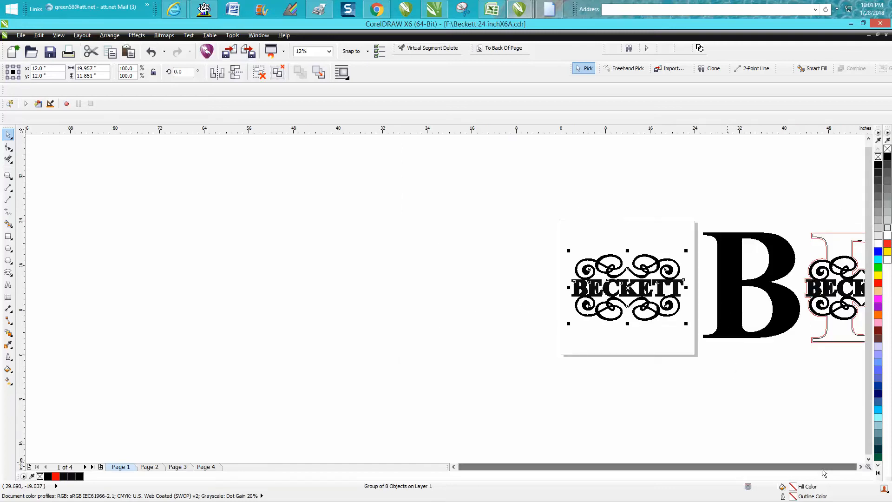
left_click(859, 467)
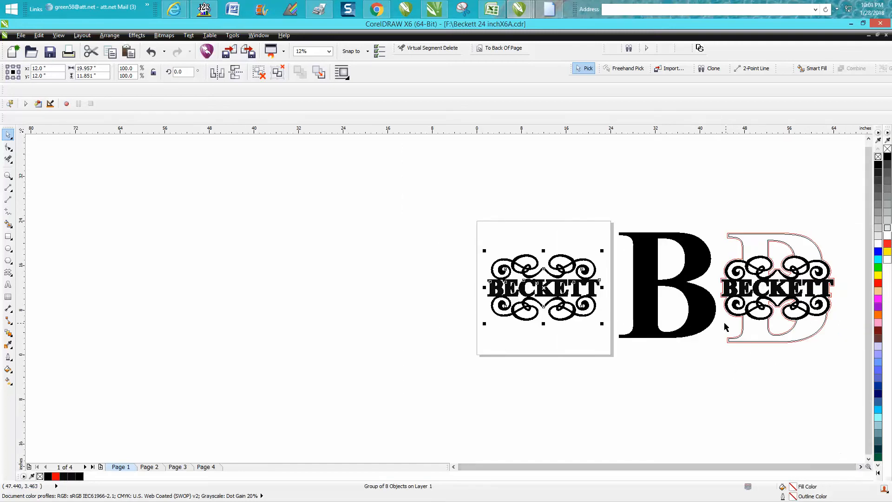
left_click(700, 300)
left_click(878, 156)
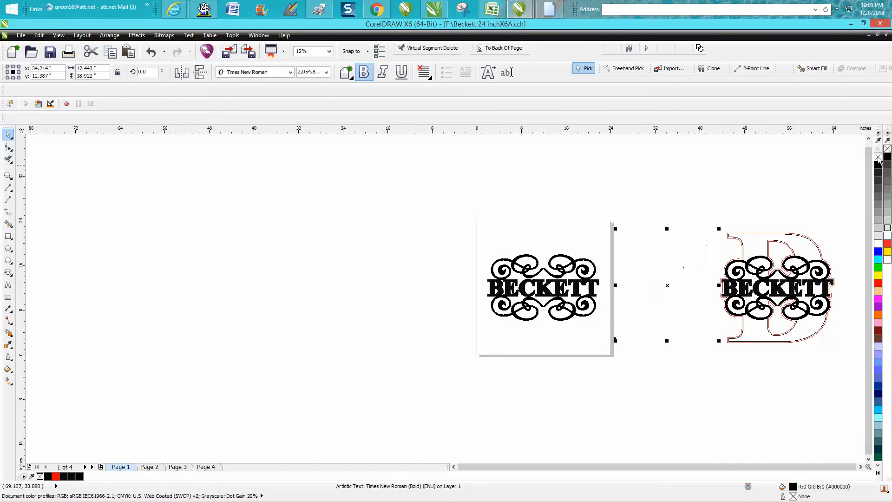
right_click(878, 283)
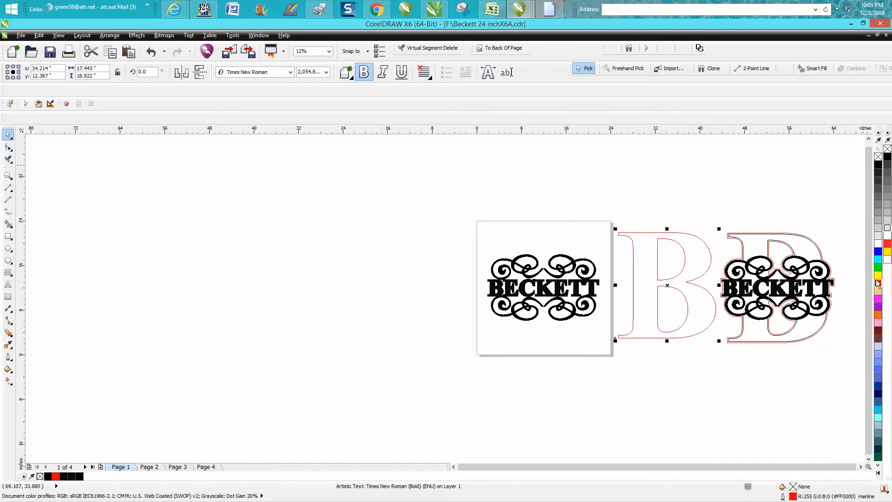
key("p")
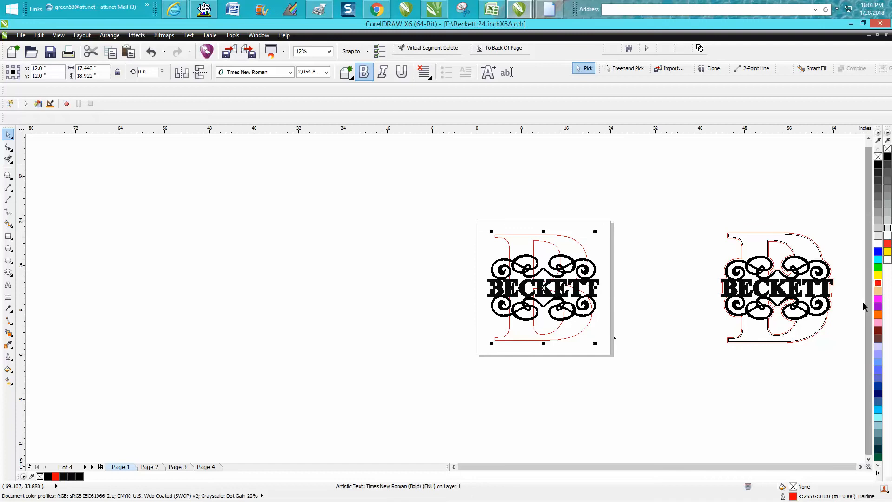
Step: Select the whole finished reference design beside the page and move it closer to the page's right edge
left_click(779, 295)
left_click_drag(713, 228, 844, 355)
left_click_drag(777, 288, 676, 288)
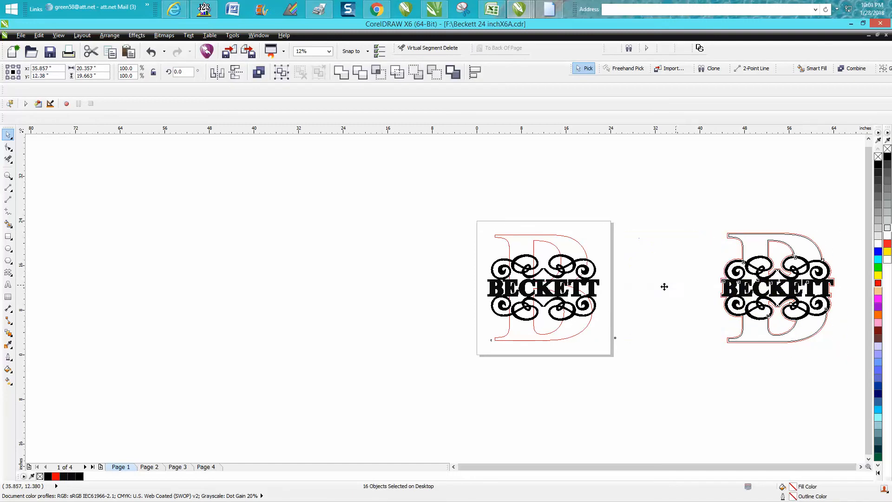
left_click(8, 176)
left_click_drag(461, 214, 790, 359)
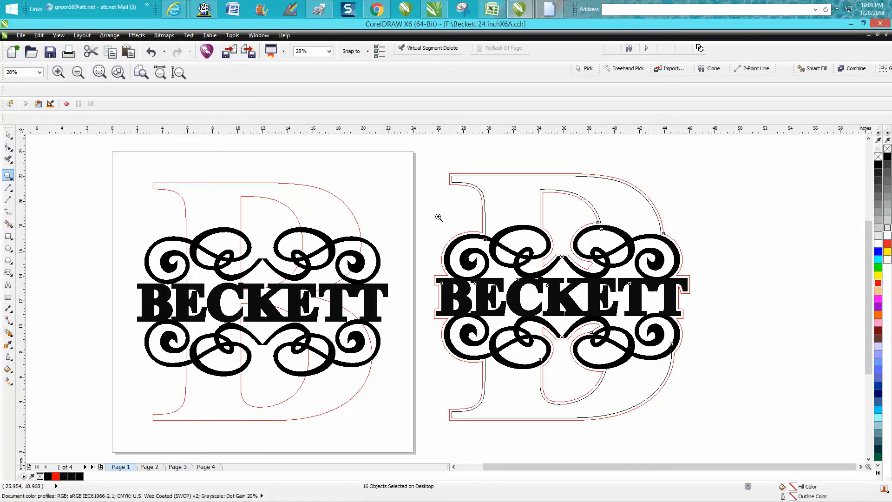
left_click(8, 134)
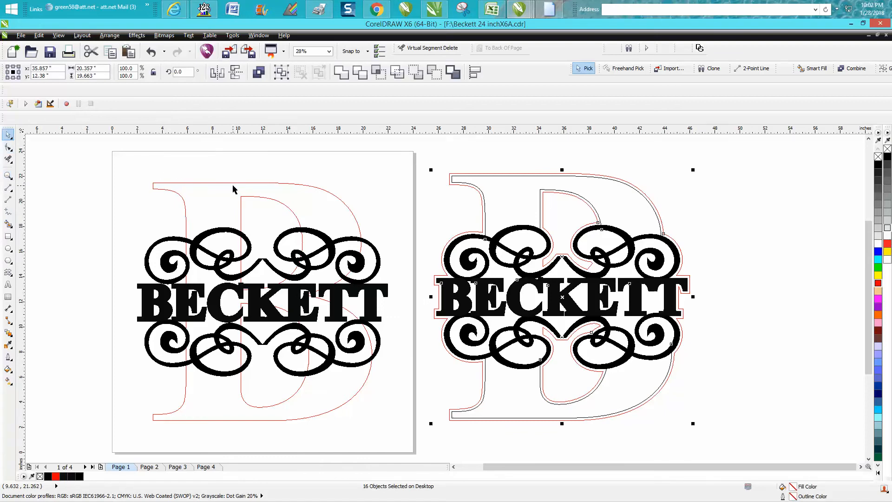
Step: Set the nudge distance to 10 inches, Smart Fill the B's section above the scrollwork in black, and nudge it 20 inches left
scroll(458, 223, "down", 2)
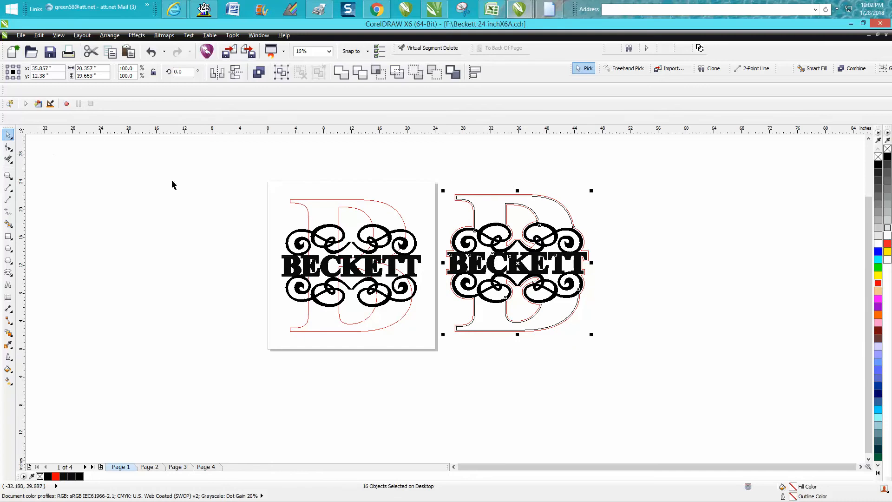
left_click(143, 175)
double_click(232, 73)
type("10")
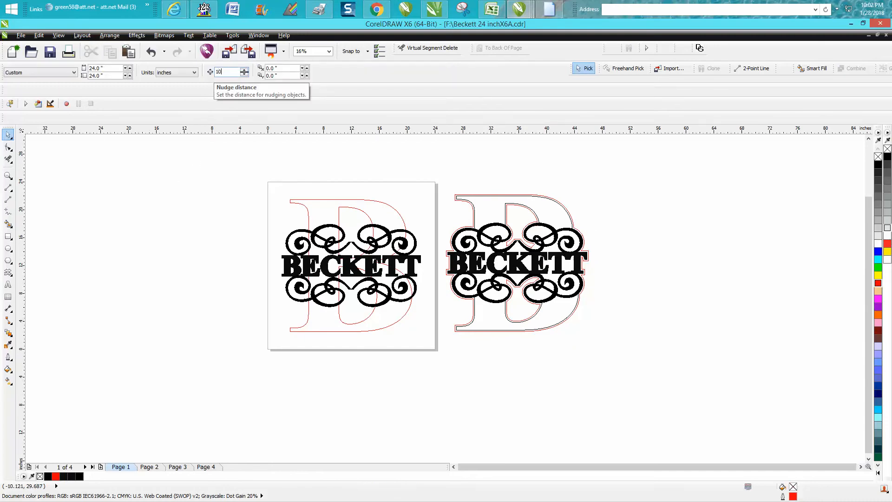
left_click(8, 175)
left_click_drag(164, 185, 471, 338)
left_click(8, 223)
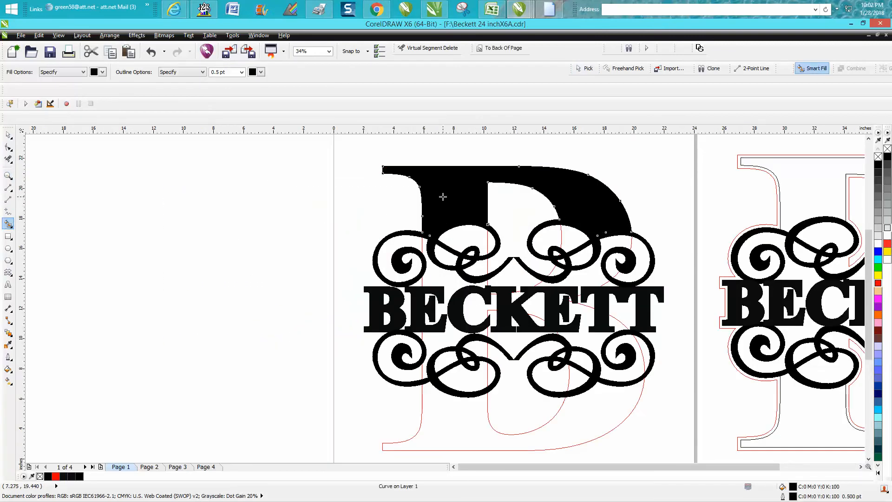
key("shift+Left")
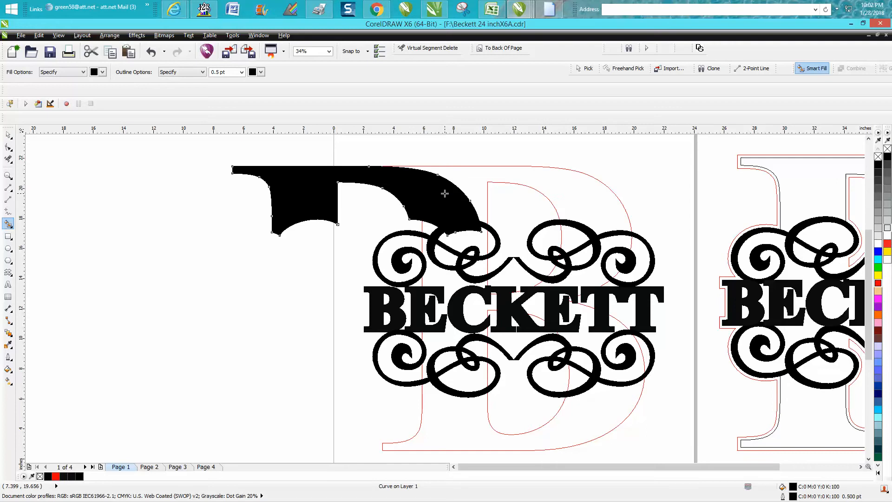
key("shift+Left")
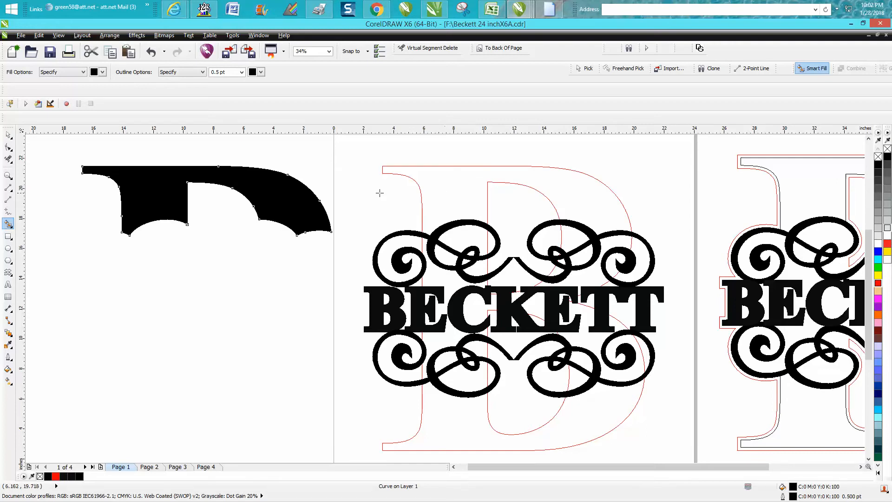
left_click(58, 158)
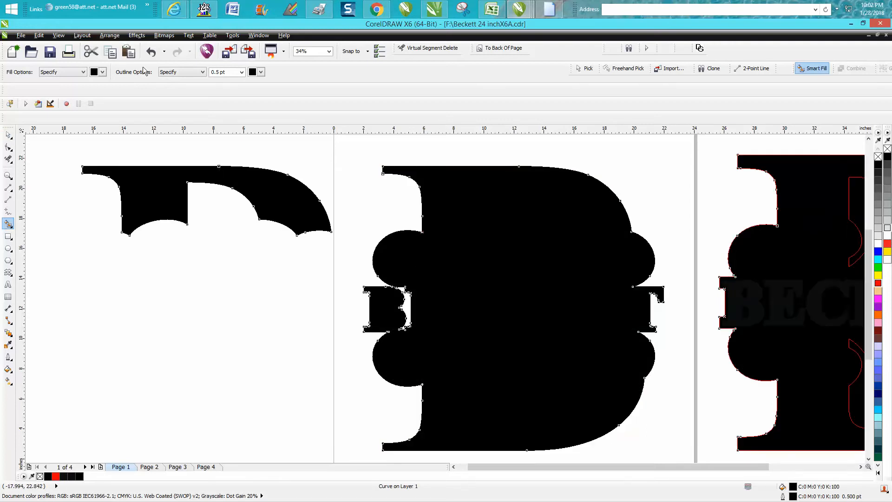
left_click(153, 53)
Step: Set the nudge distance to 20 inches, Smart Fill the B's section below the scrollwork, and nudge it left once
key("space")
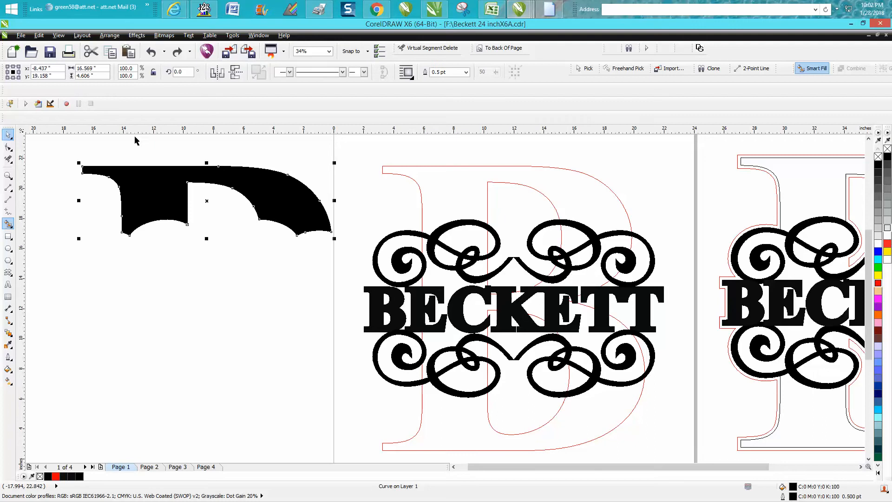
left_click(280, 153)
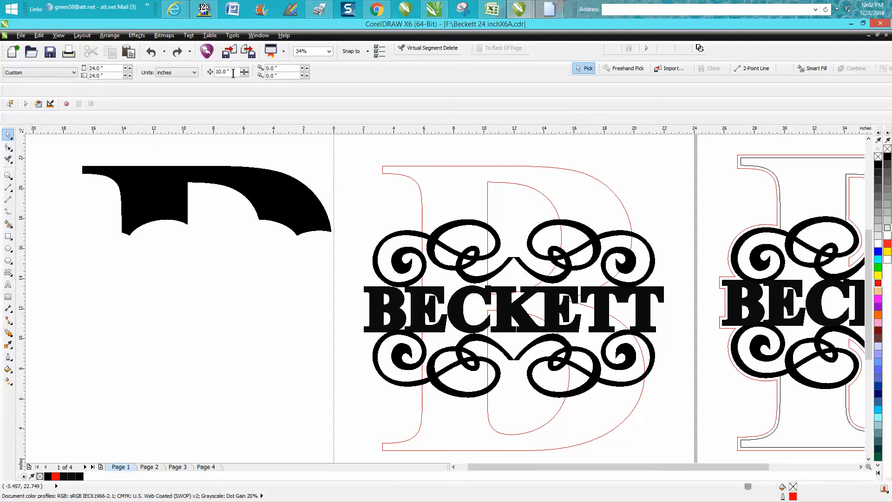
type("2")
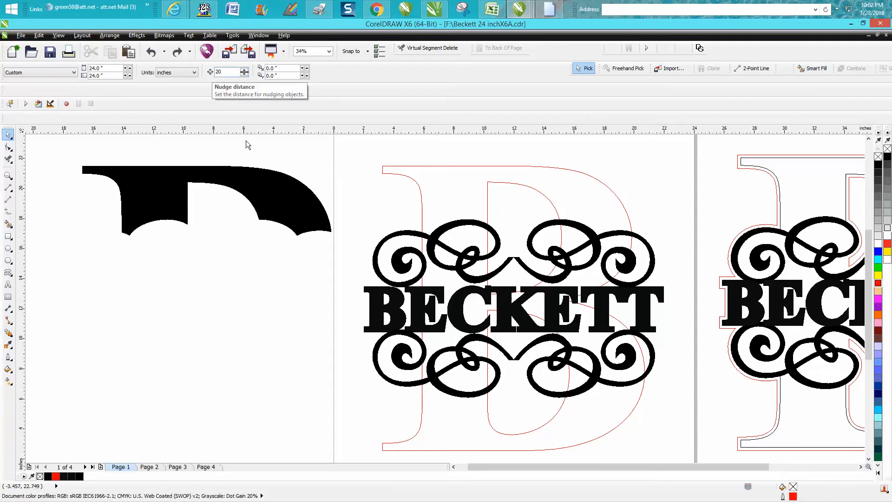
type("0")
left_click(8, 224)
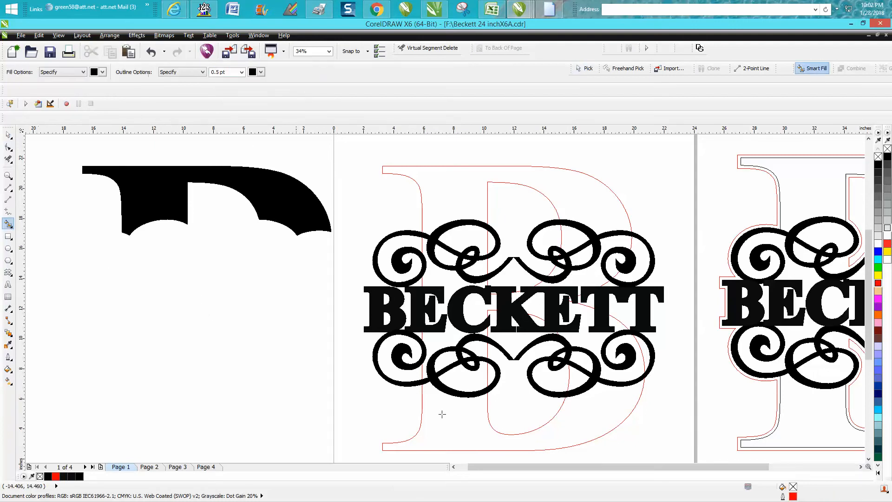
left_click(458, 423)
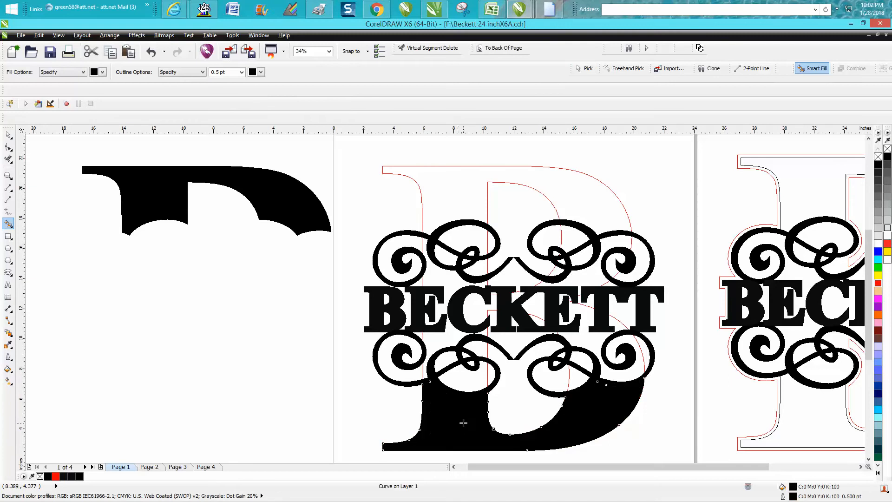
key("Left")
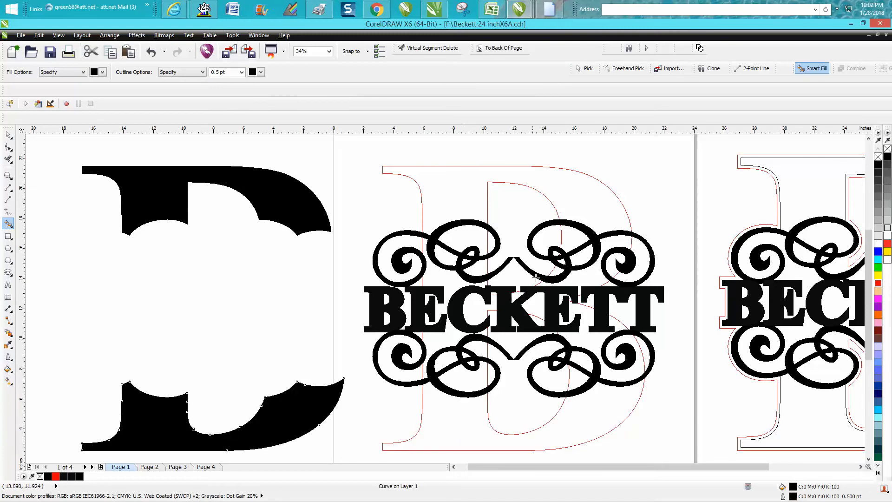
Step: Smart Fill the B's upper and lower inner openings around the scrollwork and nudge each filled shape 40 inches left
left_click(518, 215)
key("Left")
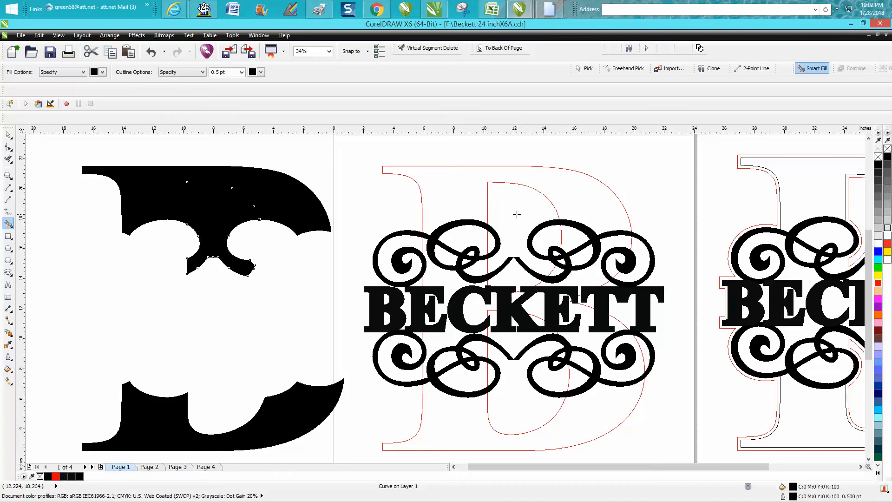
key("Left")
left_click(526, 401)
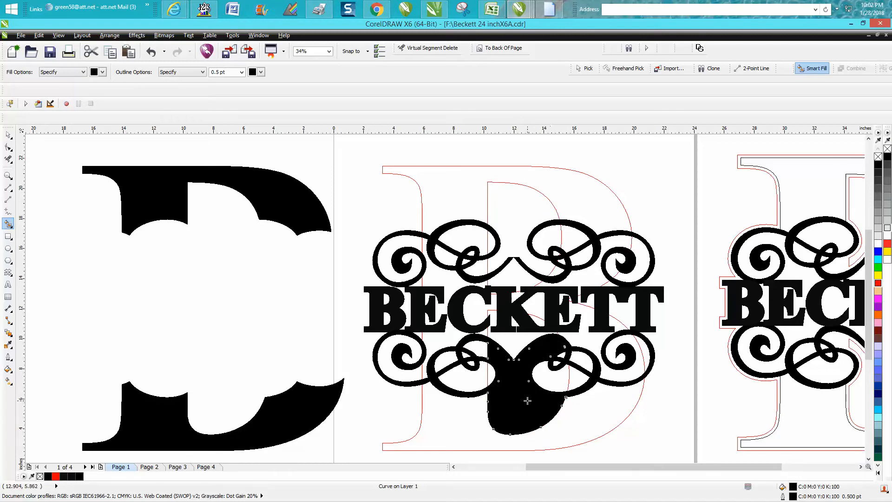
key("Left")
key("Left")
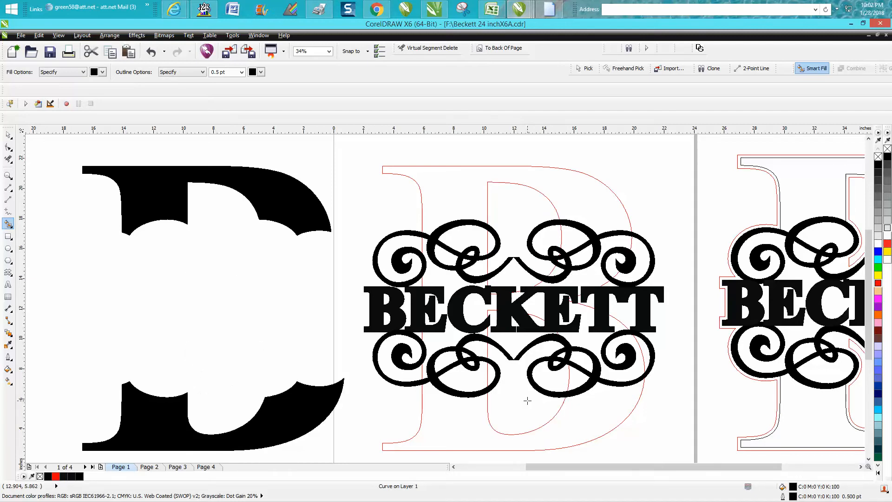
scroll(528, 400, "down", 2)
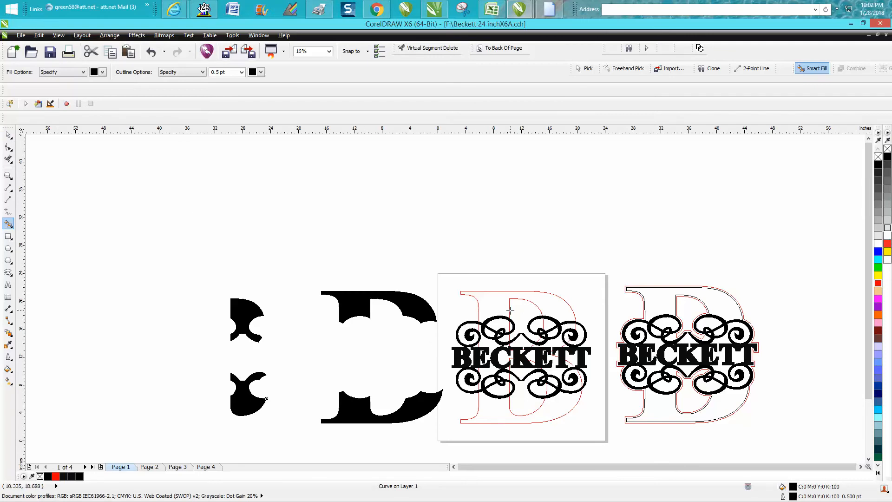
Step: Select the original red B text outline on the page behind the name and scrollwork and delete it
left_click(8, 135)
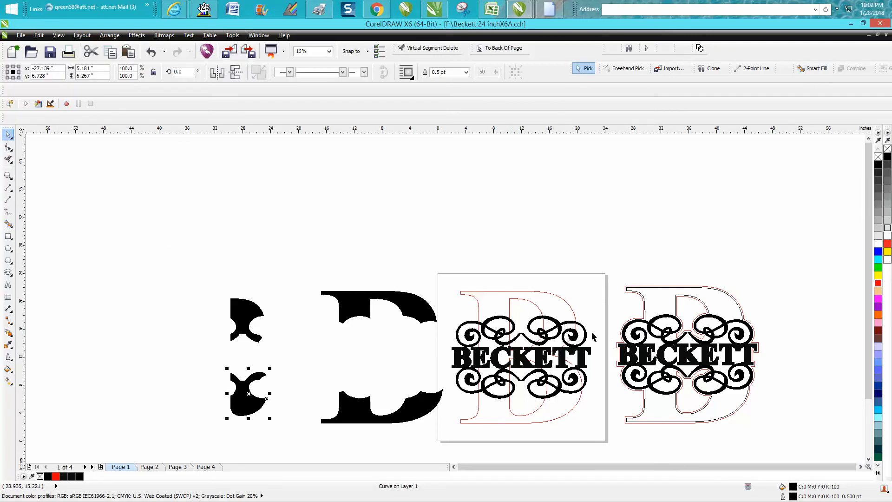
left_click(564, 301)
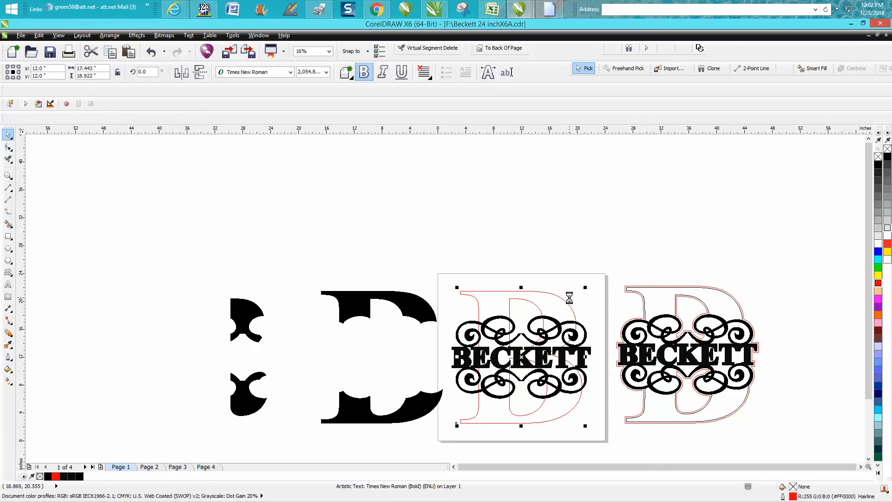
key("Delete")
Step: Remove the fill from the extracted upper and lower B sections, give them a red outline, and nudge them 20 inches right onto the page
left_click_drag(310, 273, 454, 444)
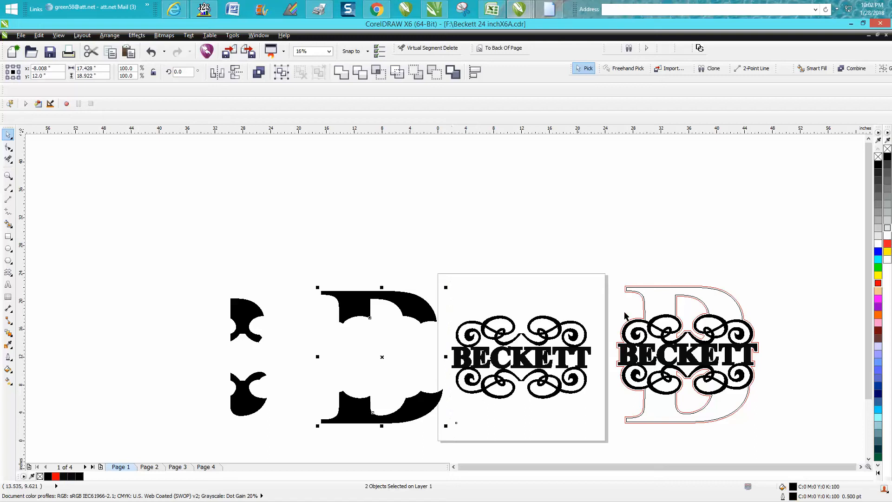
left_click(878, 156)
right_click(878, 281)
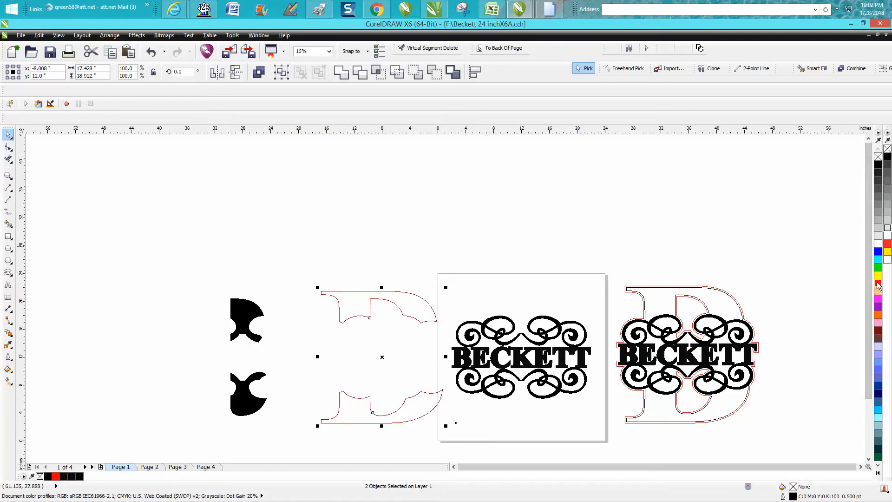
key("Right")
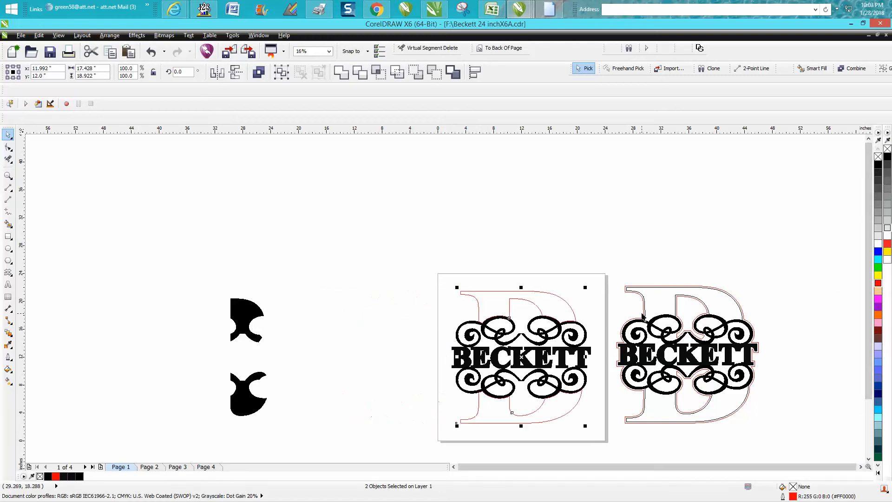
left_click(8, 175)
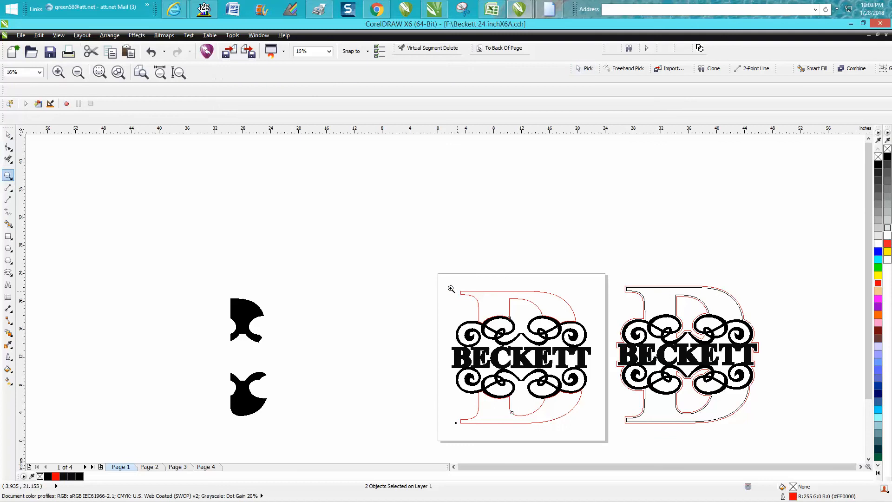
scroll(633, 459, "down", 1)
left_click_drag(633, 459, 635, 459)
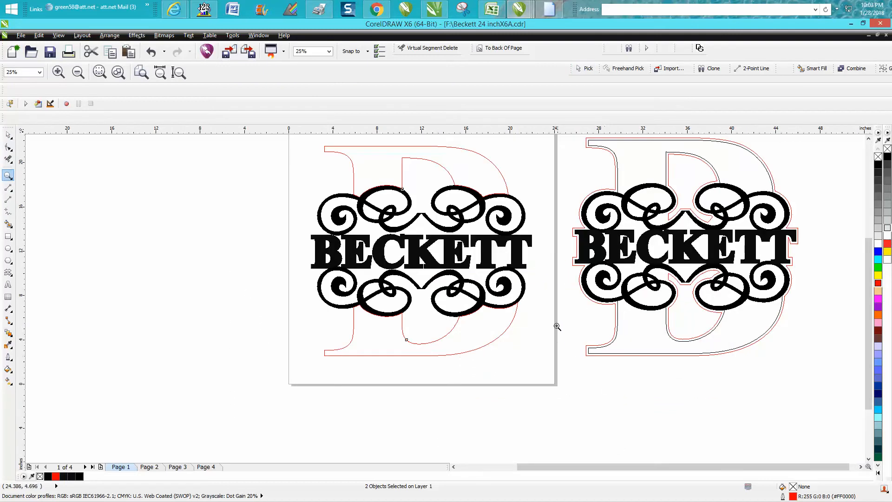
scroll(546, 331, "down", 2)
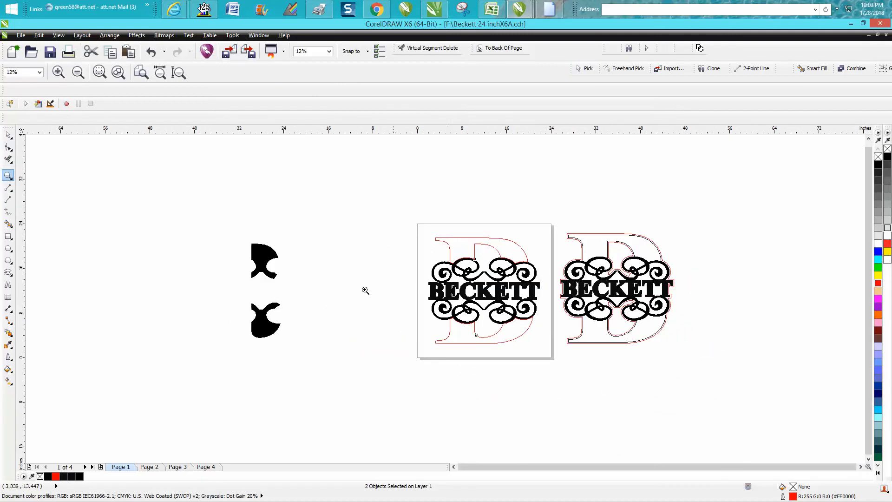
left_click_drag(422, 251, 554, 364)
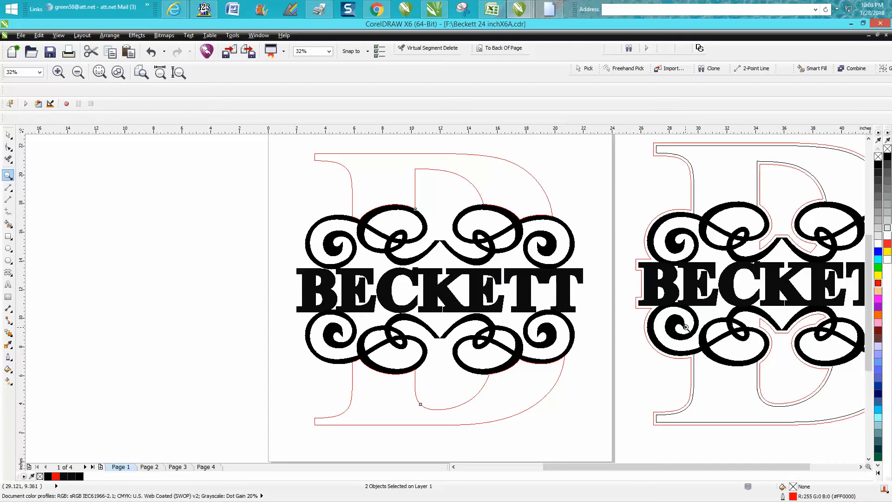
right_click(311, 238)
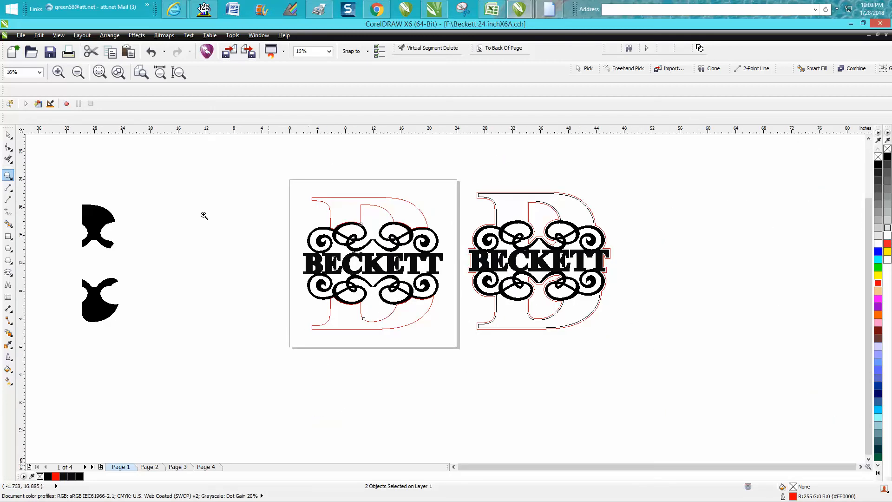
Step: Select the upper and lower B sections on the page and set their outline to black at 0.5 pt
left_click(9, 135)
left_click_drag(307, 232, 288, 228)
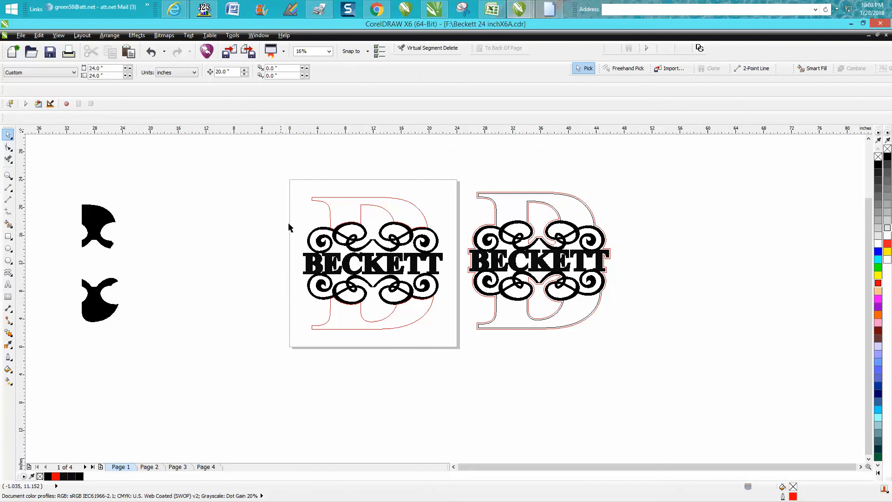
left_click(320, 202)
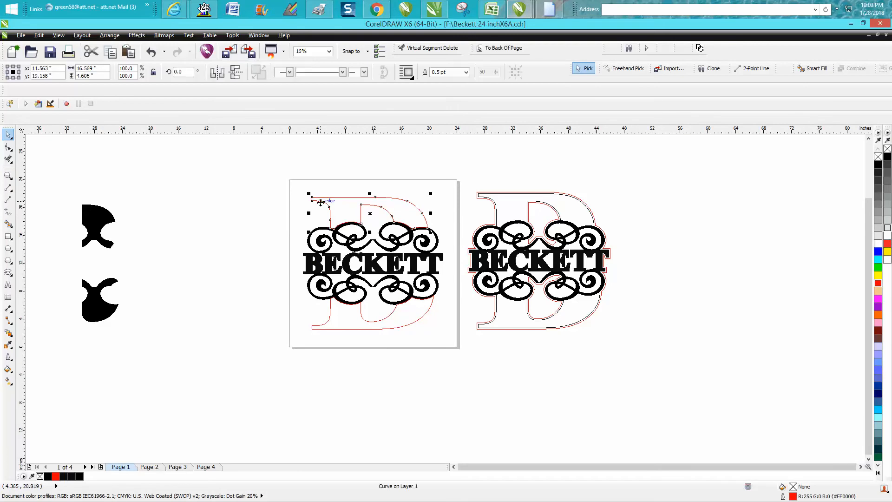
left_click(372, 330, "shift")
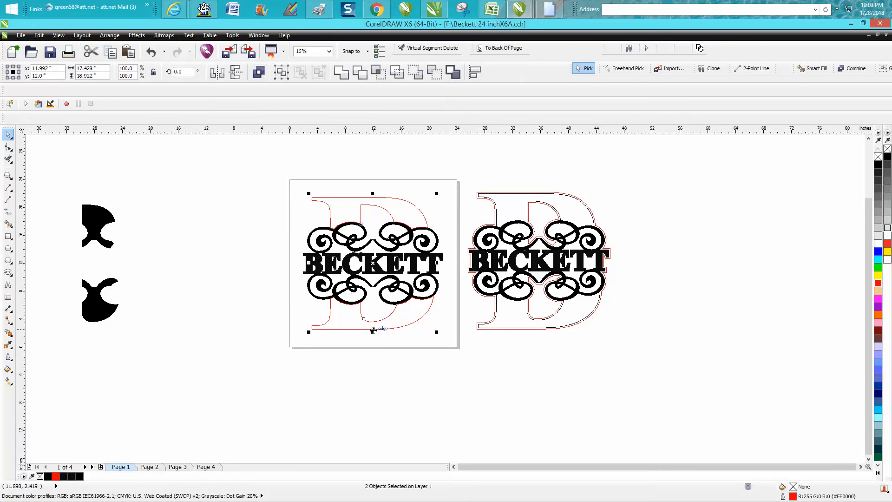
double_click(793, 496)
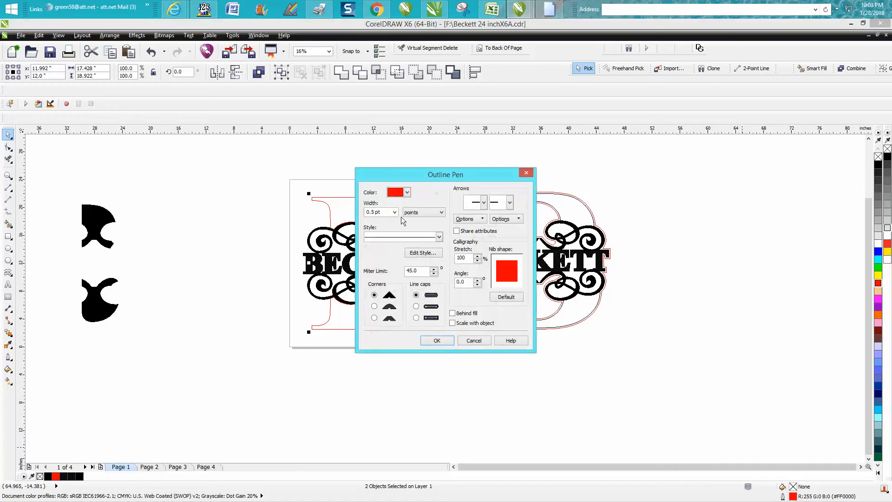
left_click(394, 213)
left_click(379, 237)
left_click(408, 192)
left_click_drag(435, 216, 434, 212)
left_click(390, 202)
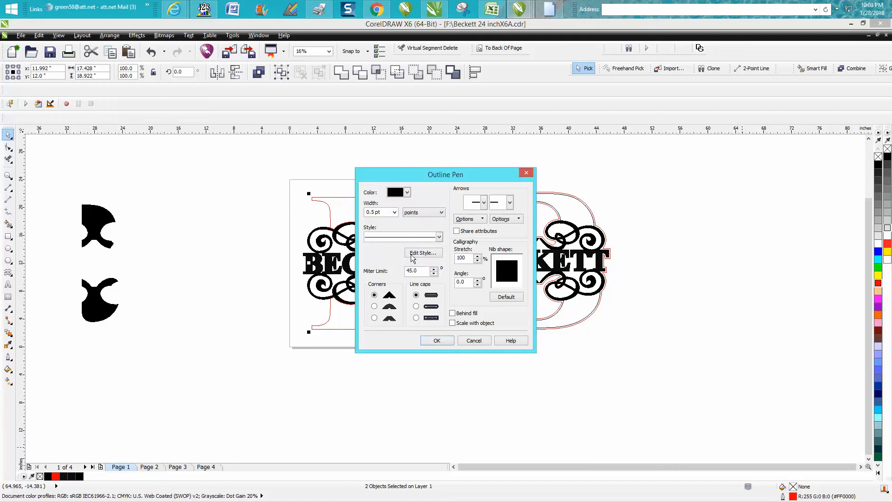
left_click(441, 340)
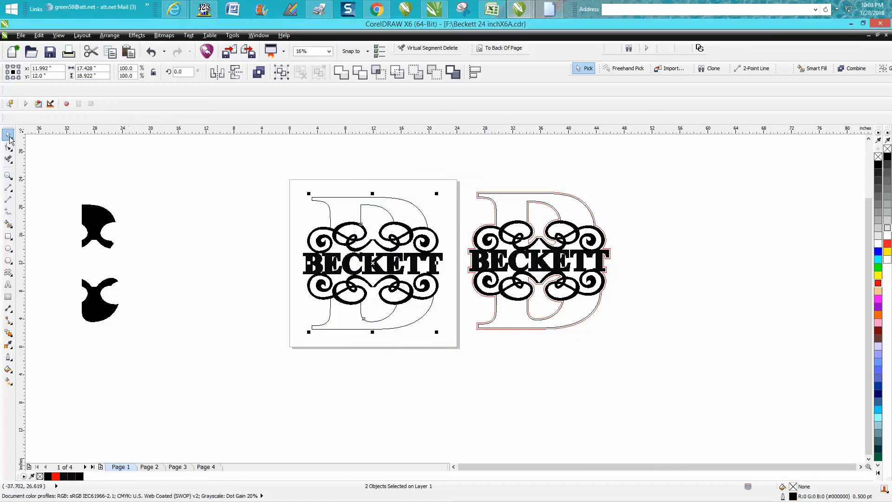
left_click_drag(275, 179, 462, 341)
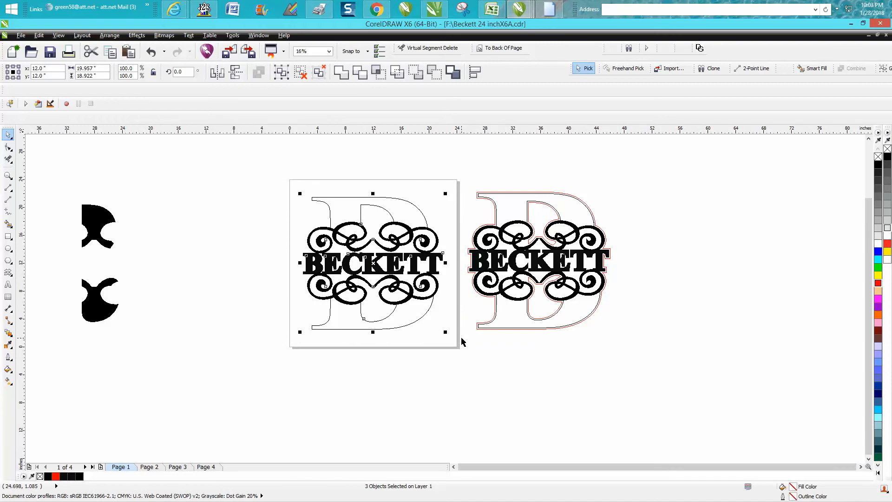
key("ctrl+g")
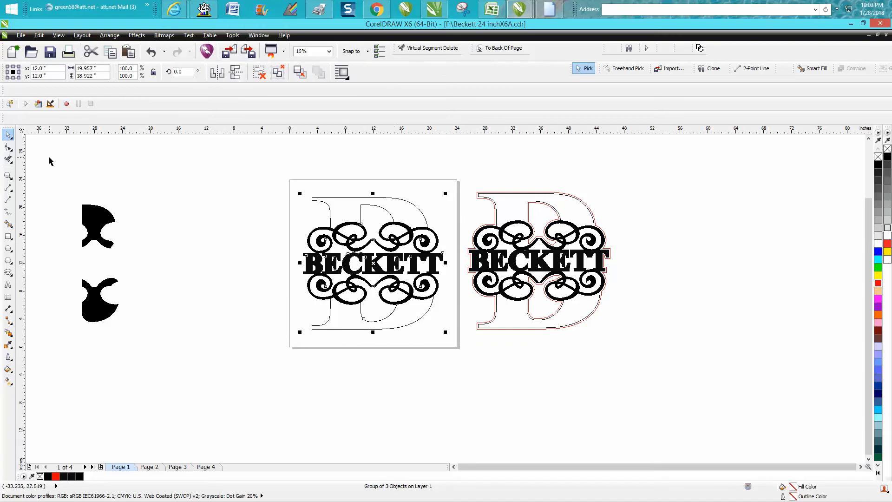
left_click(271, 195)
left_click_drag(271, 195, 458, 341)
left_click(114, 37)
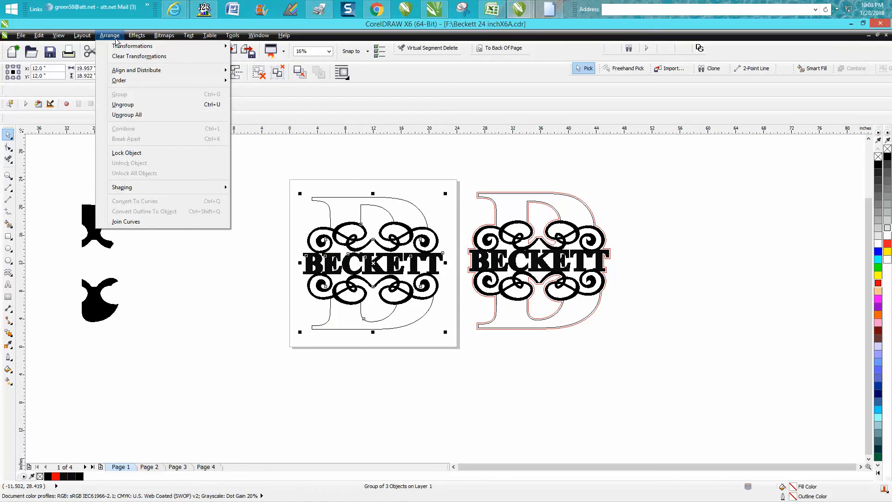
left_click(130, 104)
Step: Try to create a single boundary around the B sections, name and scrollwork on the page, and inspect it at the name's first letter
left_click(265, 170)
left_click_drag(273, 168, 455, 347)
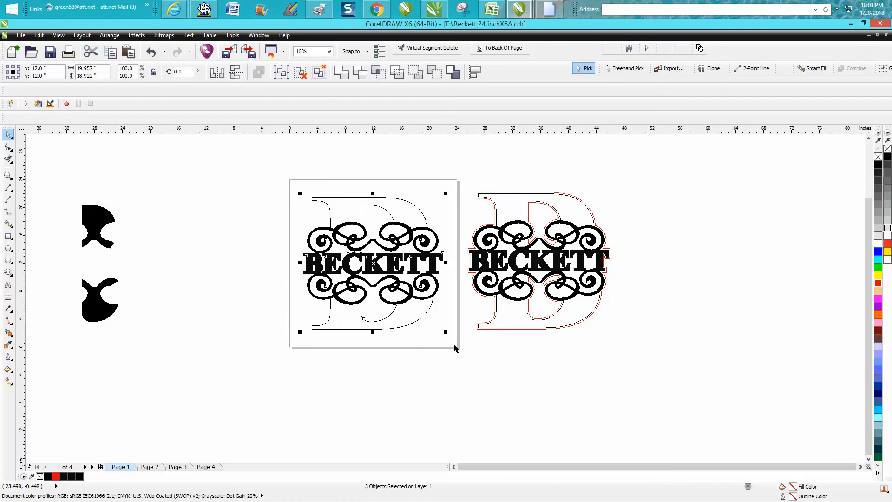
left_click(453, 74)
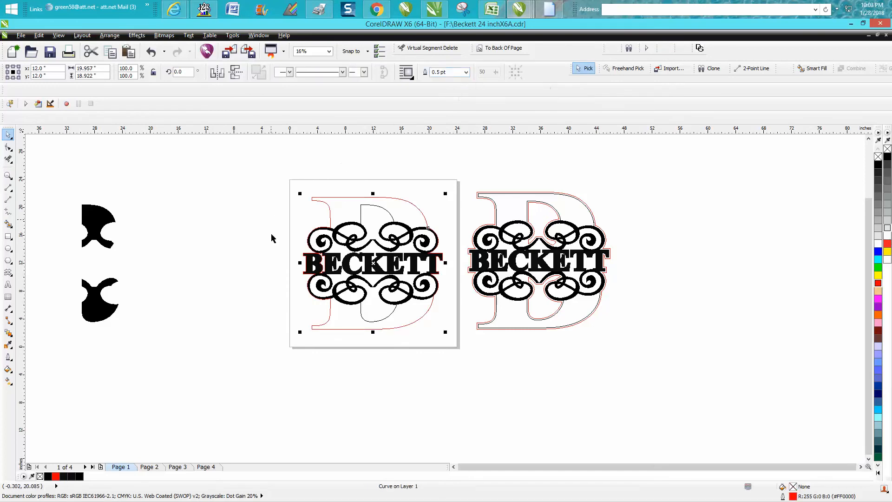
left_click(9, 175)
left_click_drag(291, 239, 356, 288)
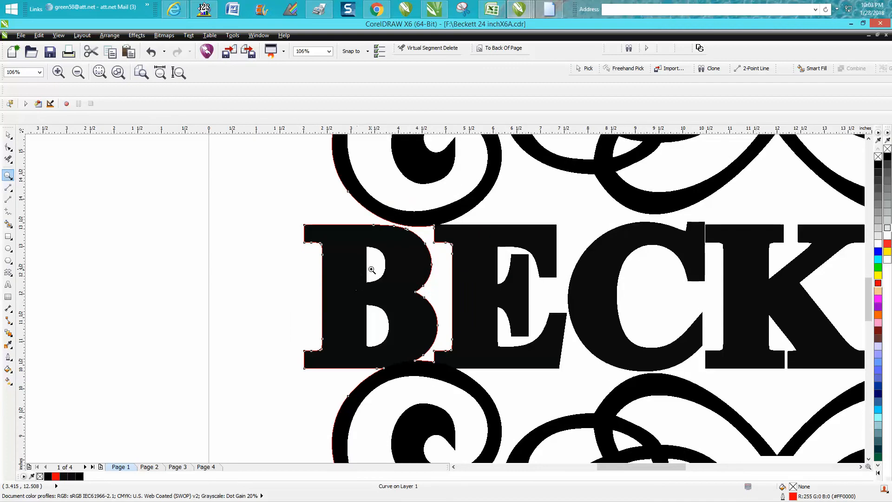
scroll(372, 270, "down", 3)
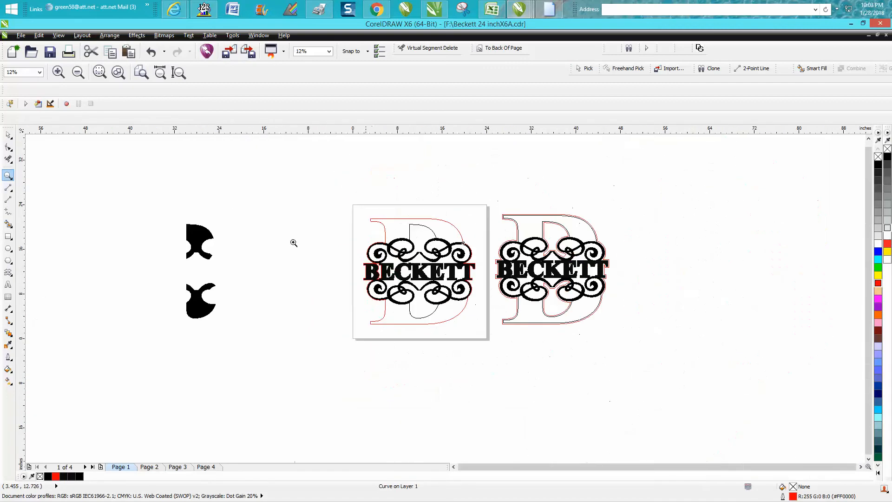
left_click(156, 54)
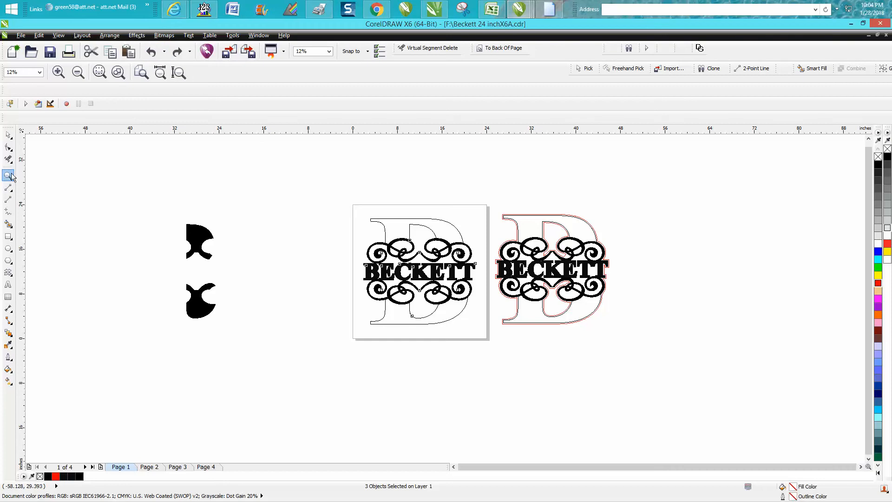
Step: Ungroup the selected B sections, name and scrollwork on the page into their separate pieces
left_click_drag(352, 249, 492, 311)
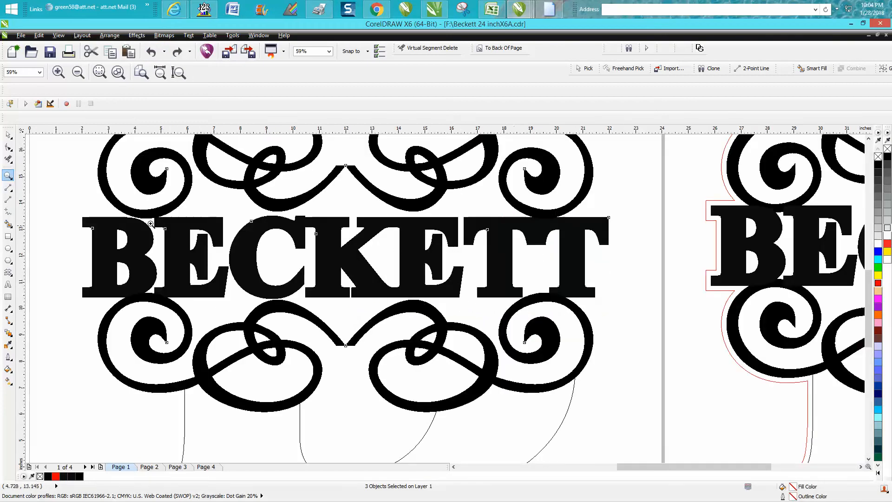
key("space")
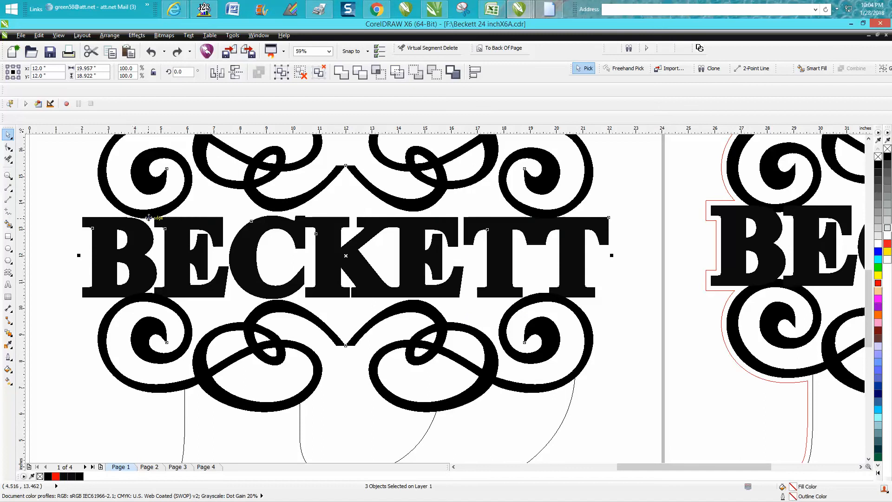
scroll(84, 180, "down", 2)
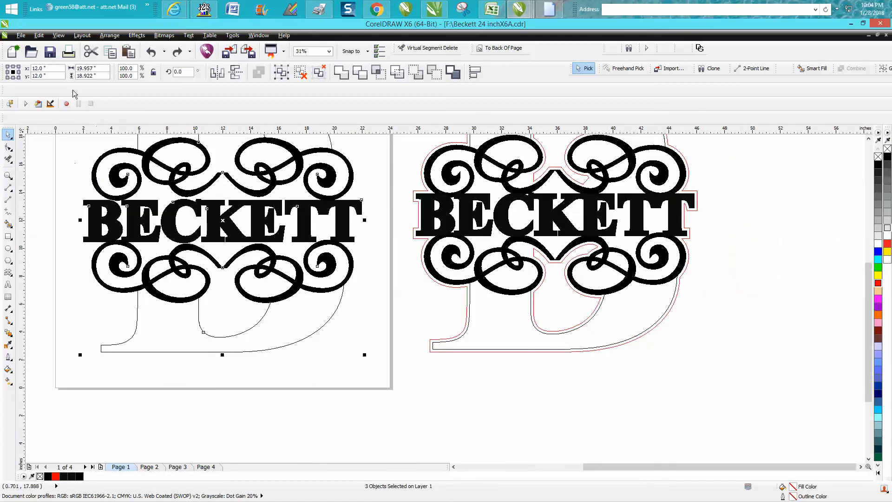
left_click(111, 35)
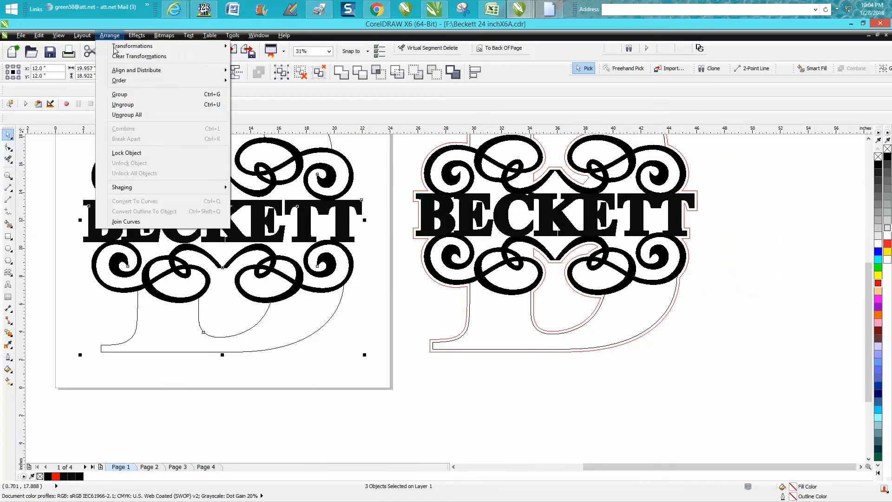
left_click(123, 105)
Step: Select the upper scrollwork group and enlarge it proportionally to about 101.2% from its lower-left corner, about 19.01 by 4.57 inches
left_click(9, 175)
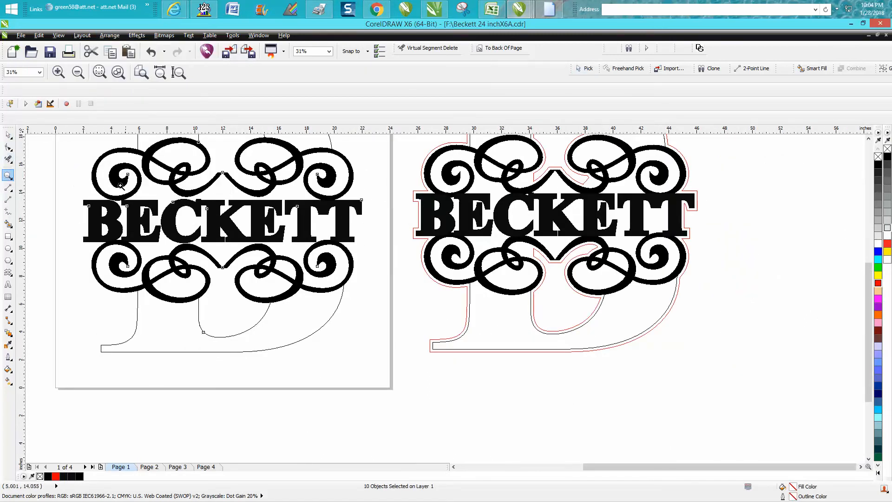
left_click_drag(93, 175, 185, 237)
left_click(8, 147)
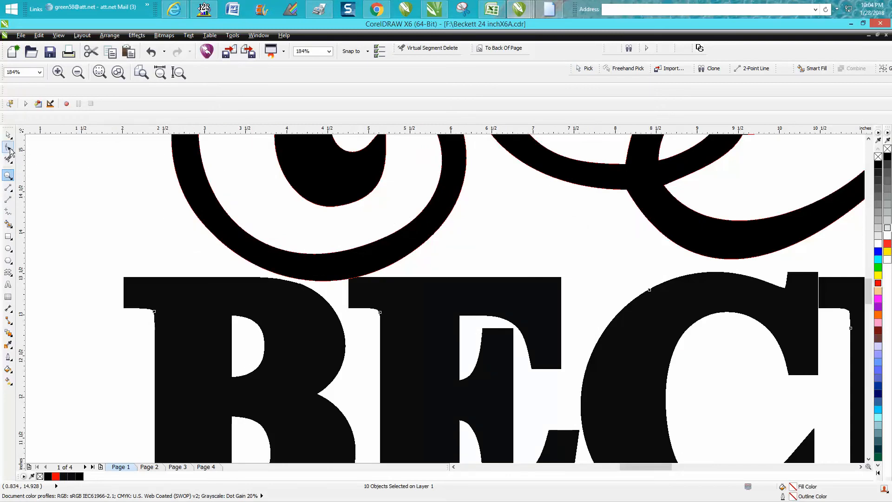
left_click(201, 249)
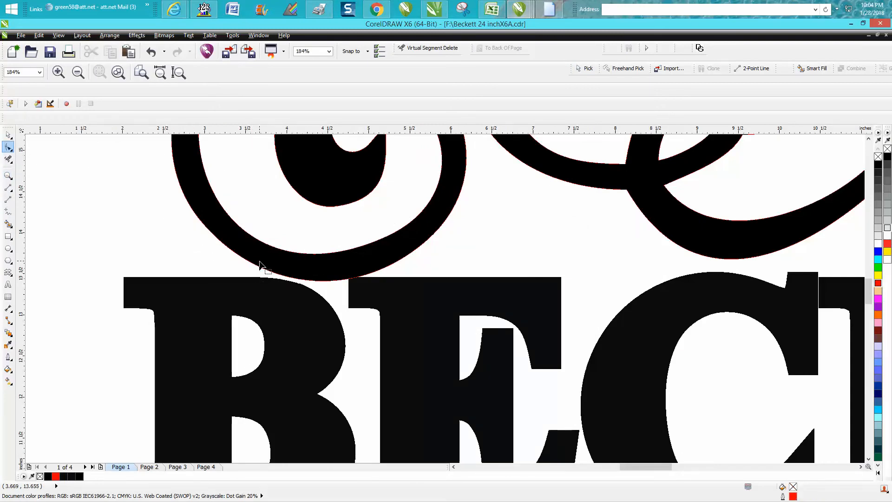
left_click(8, 135)
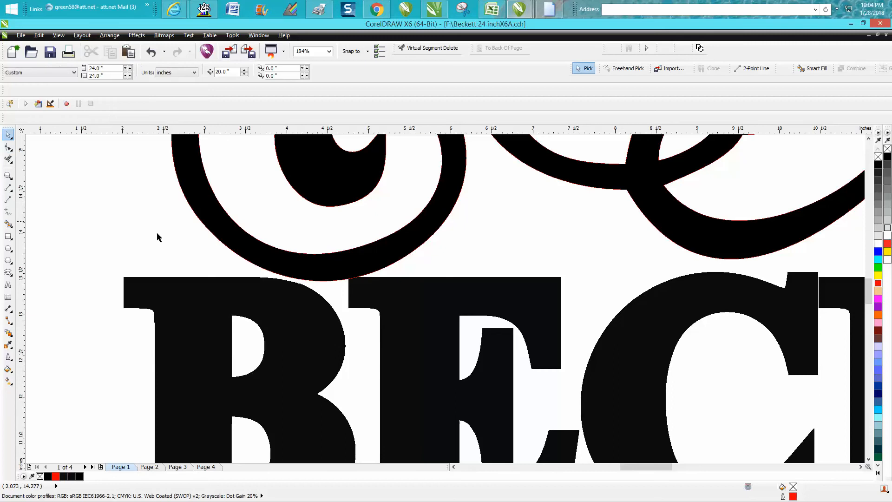
left_click(235, 249)
scroll(235, 251, "down", 2)
scroll(250, 252, "down", 1)
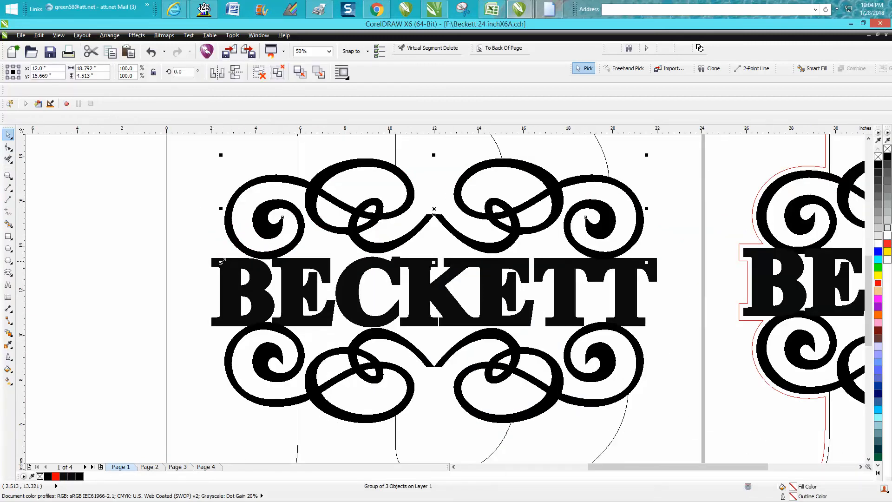
left_click_drag(220, 261, 215, 272)
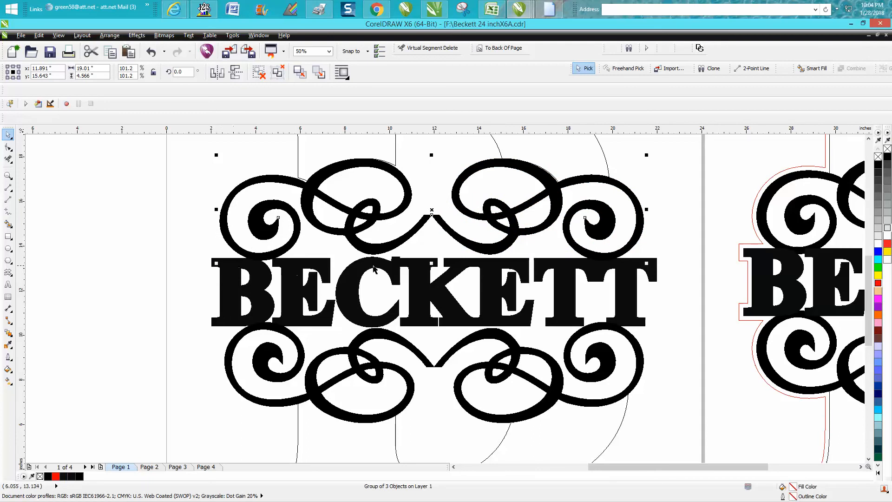
scroll(417, 274, "down", 1)
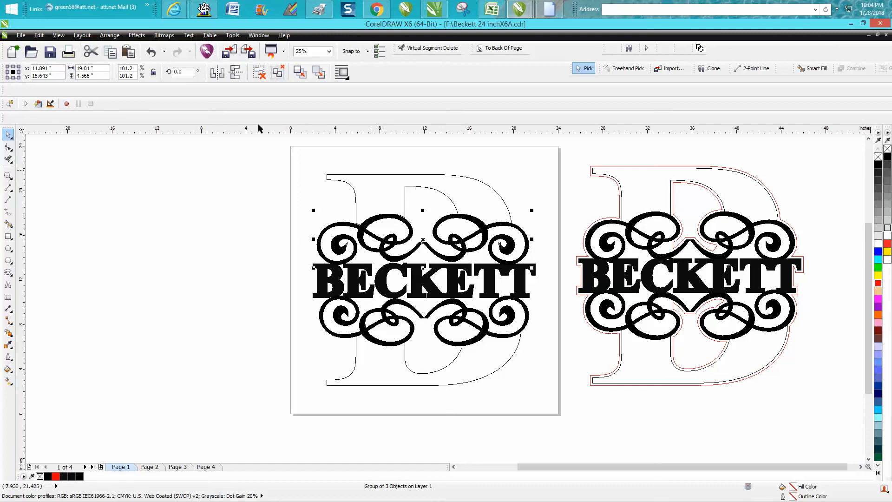
Step: Undo the edits back to the full red B outline on the page, with the black B sections beside the page
left_click(151, 52)
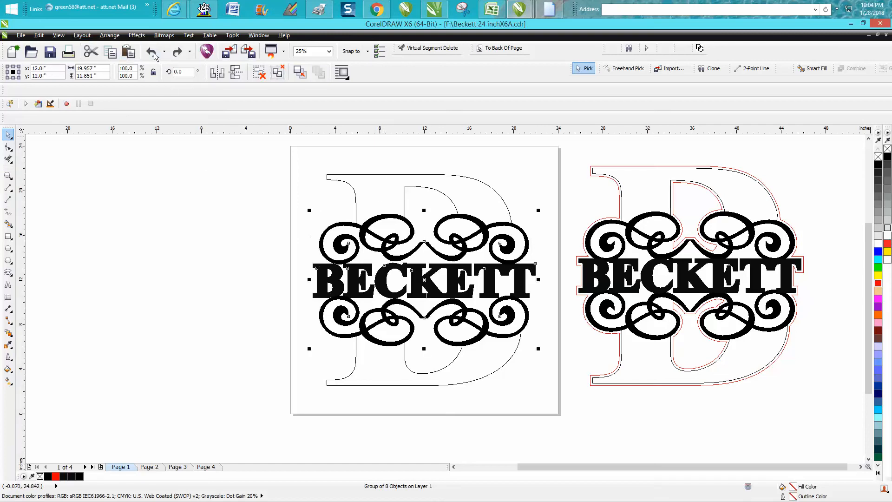
left_click(155, 54)
left_click(154, 54)
left_click(155, 55)
left_click(155, 54)
left_click(154, 54)
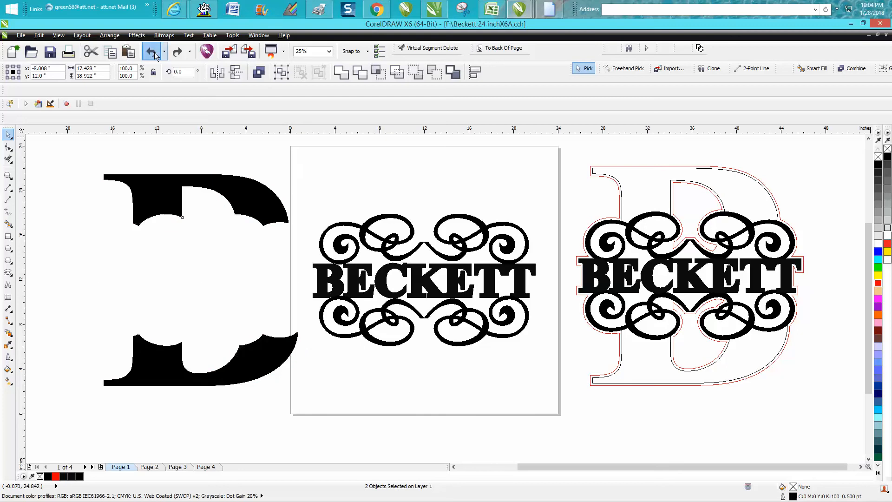
left_click(155, 55)
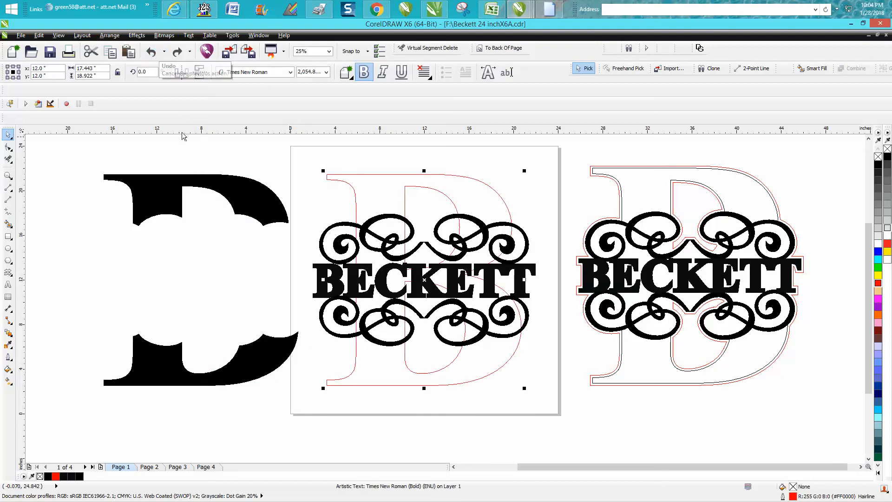
Step: Delete the upper and lower black B sections beside the page
left_click(158, 206)
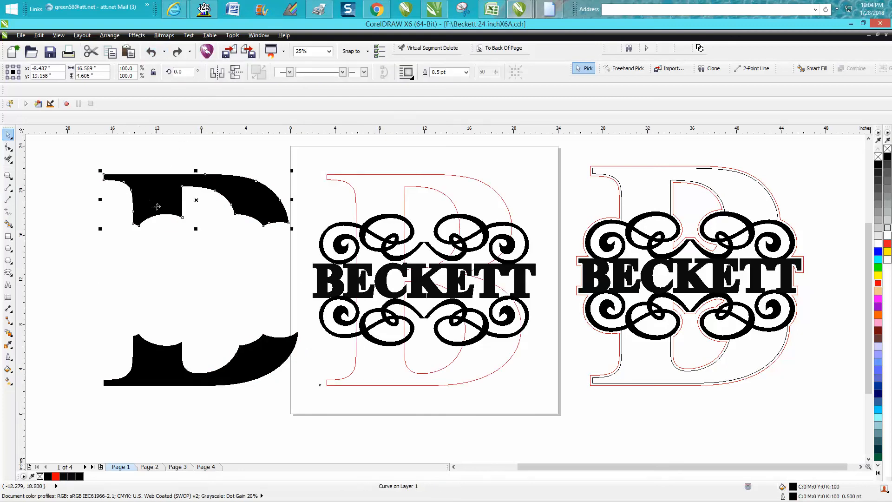
key("Delete")
left_click(168, 356)
key("Delete")
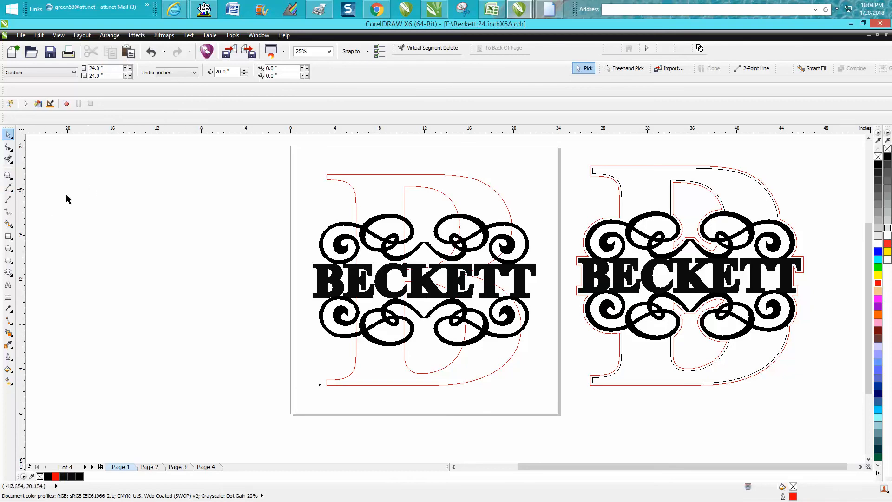
left_click(8, 176)
left_click_drag(266, 240, 316, 286)
key("F10")
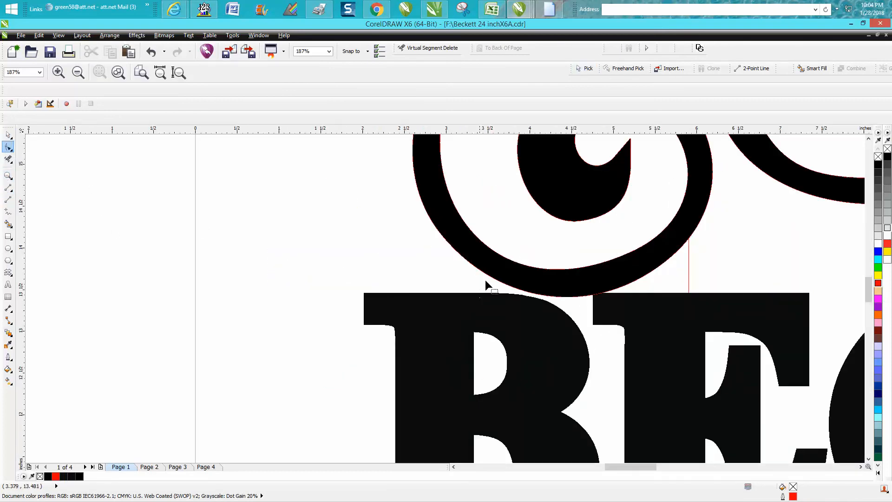
key("space")
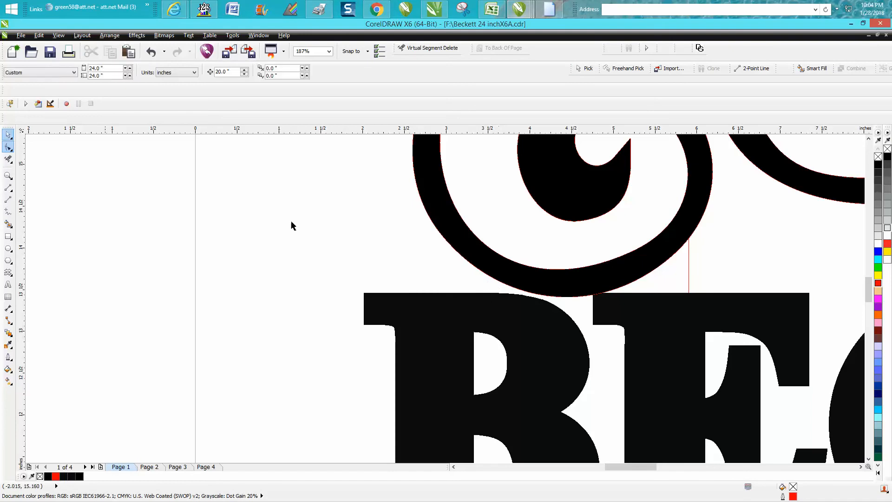
left_click(498, 272)
key("Down")
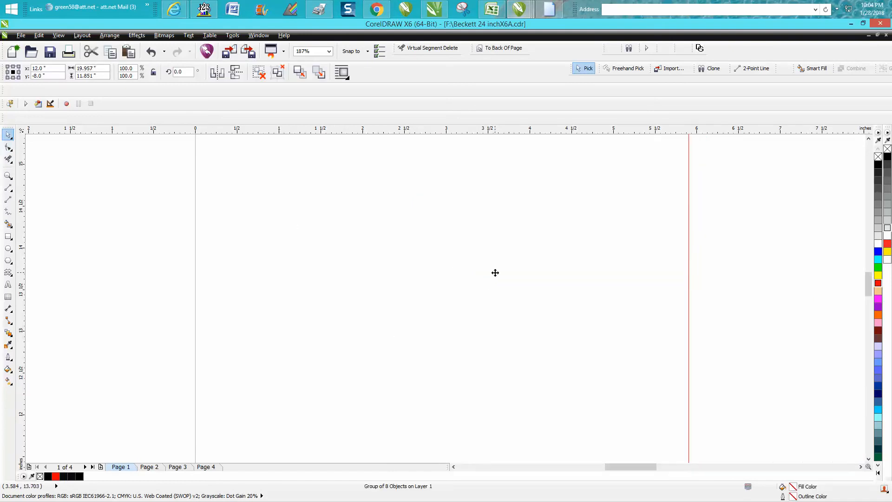
key("ctrl+z")
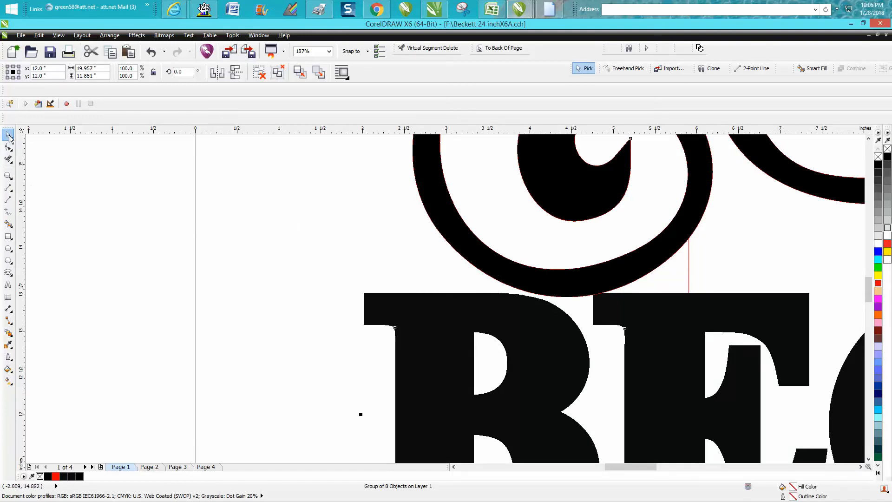
Step: Ungroup the name and scrollwork on the page into separate pieces and clear the selection
left_click(109, 35)
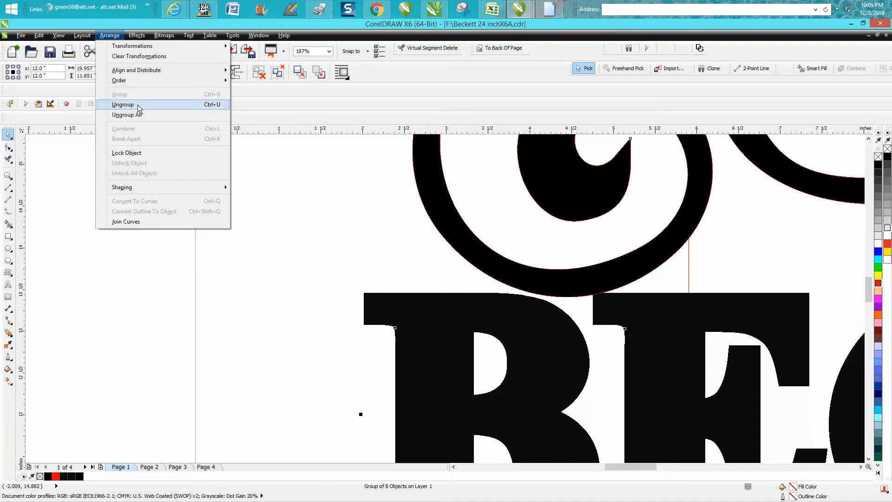
left_click(137, 106)
left_click(330, 194)
Step: Reduce the nudge distance and nudge the upper scrollwork group down 0.2 inch so it overlaps the name's letters
left_click(450, 222)
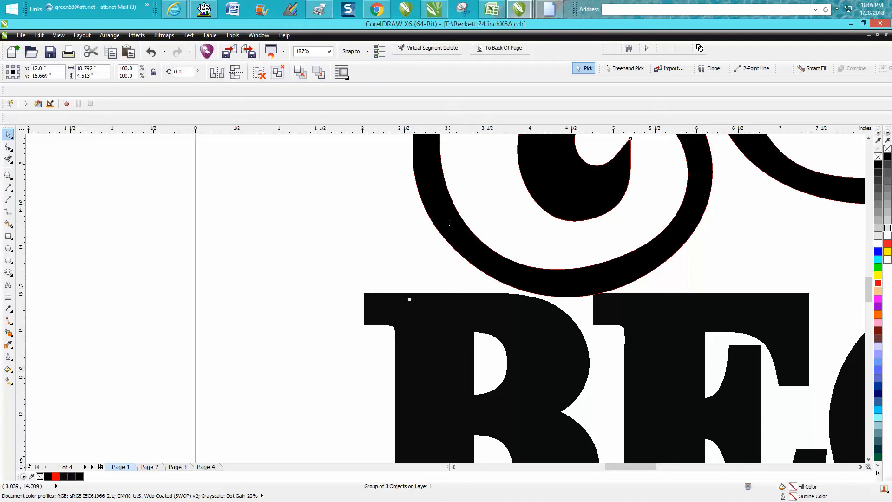
left_click(304, 149)
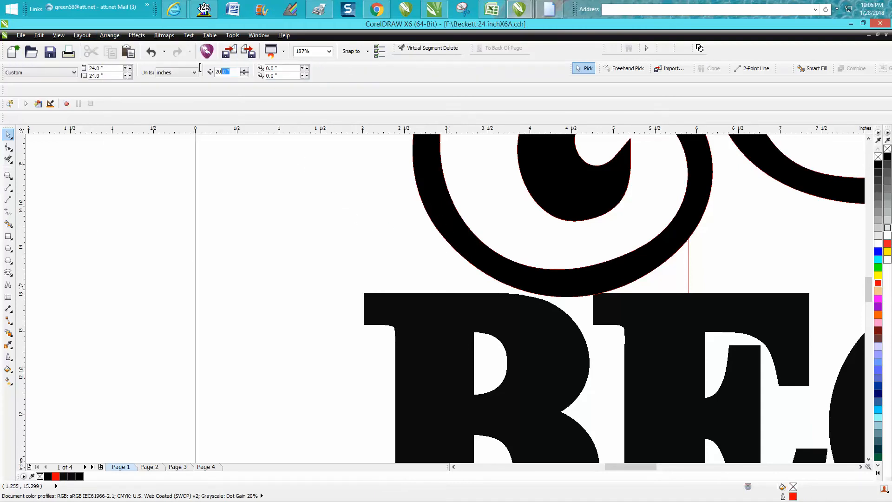
type(".2")
left_click(524, 283)
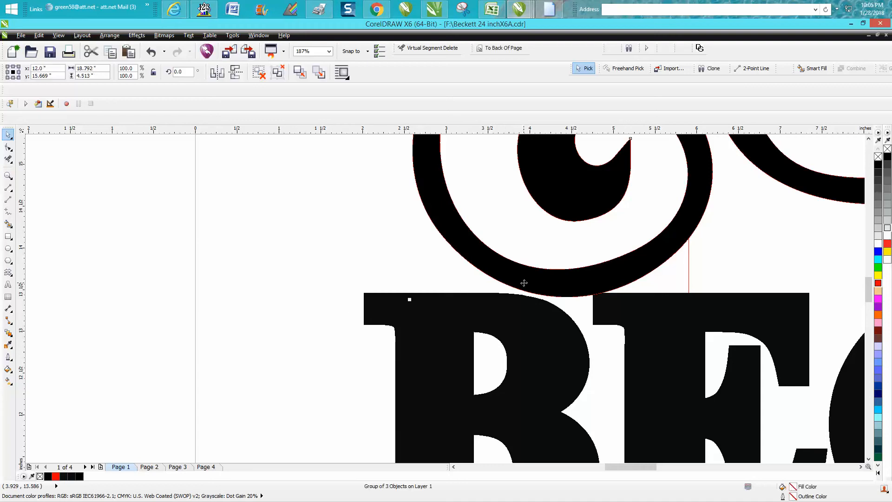
key("Down")
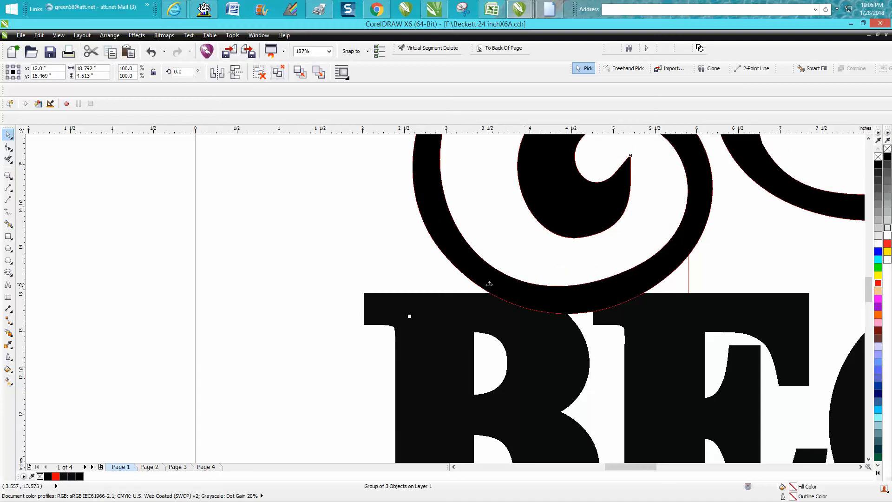
Step: Set the nudge distance to 0.1 inch and nudge the upper scrollwork group up once
scroll(523, 283, "down", 5)
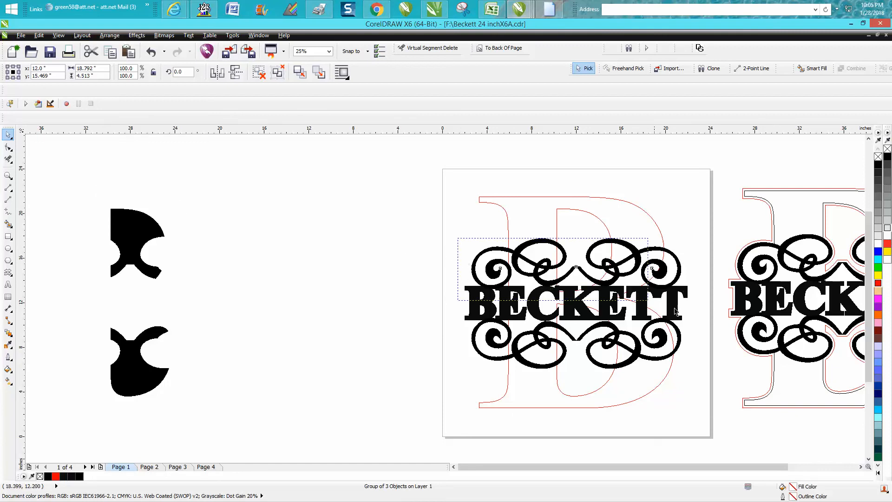
key("z")
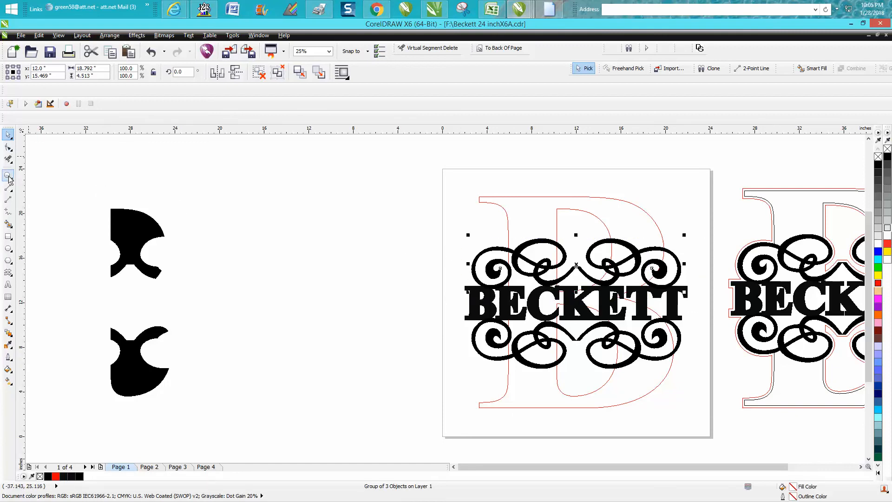
left_click(8, 135)
left_click_drag(232, 71, 202, 73)
type(".1")
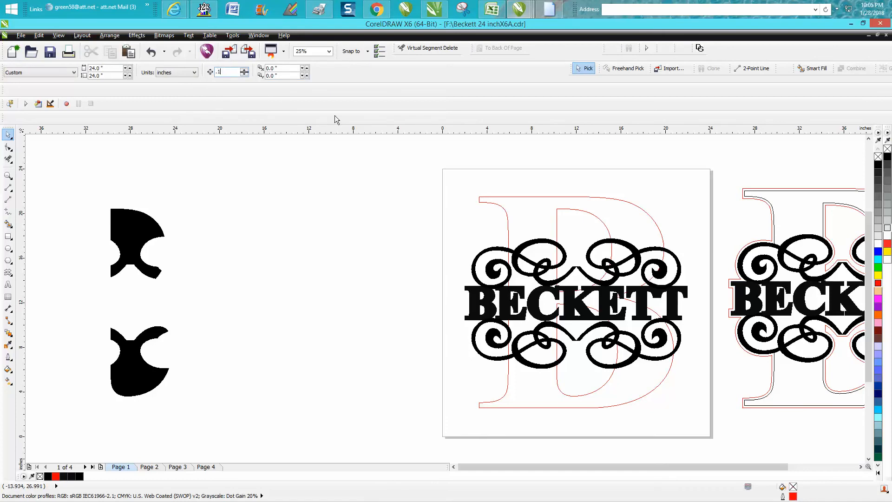
left_click(503, 290)
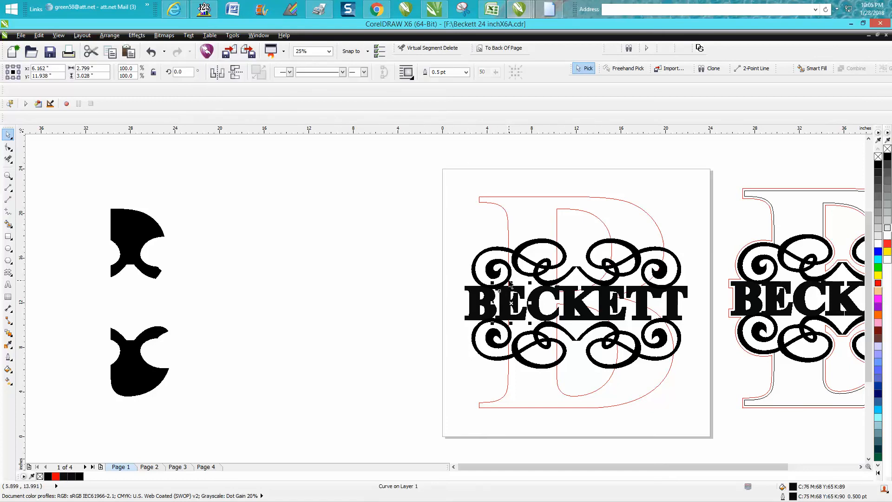
left_click(511, 284)
key("Up")
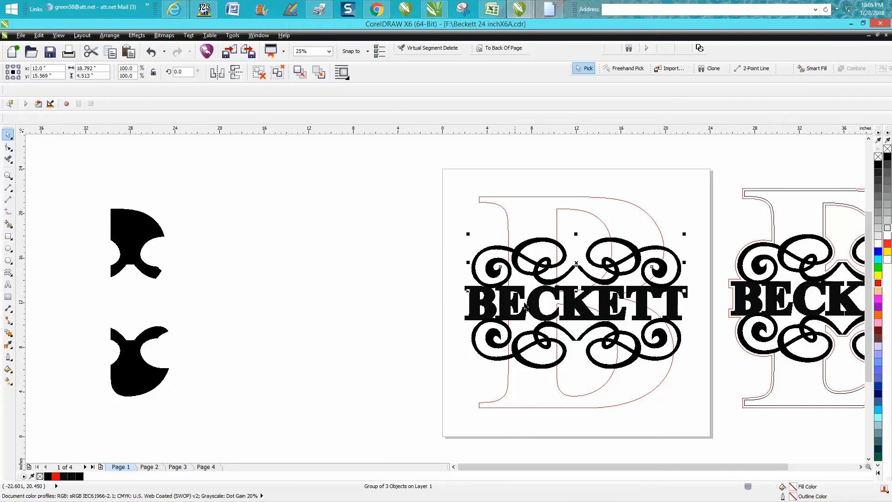
Step: Undo the accidental shift of the upper scrollwork group and examine how it meets the name's letters
left_click_drag(478, 278, 510, 292)
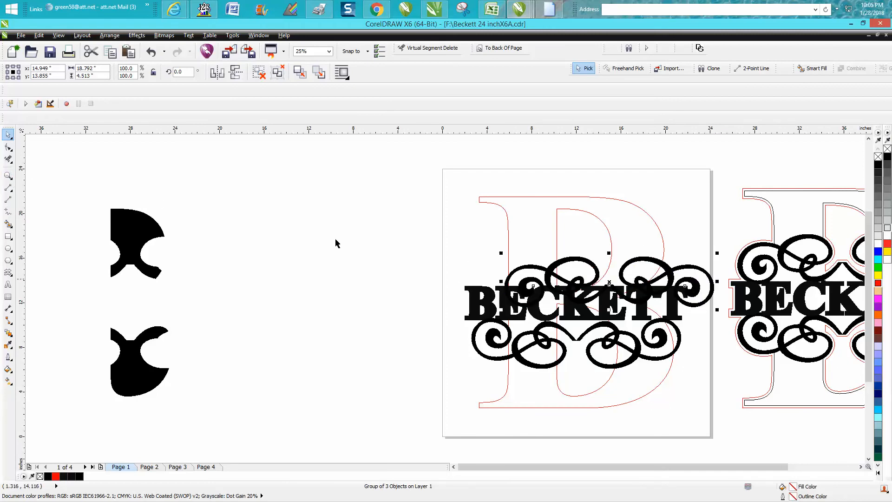
left_click(151, 51)
left_click(8, 175)
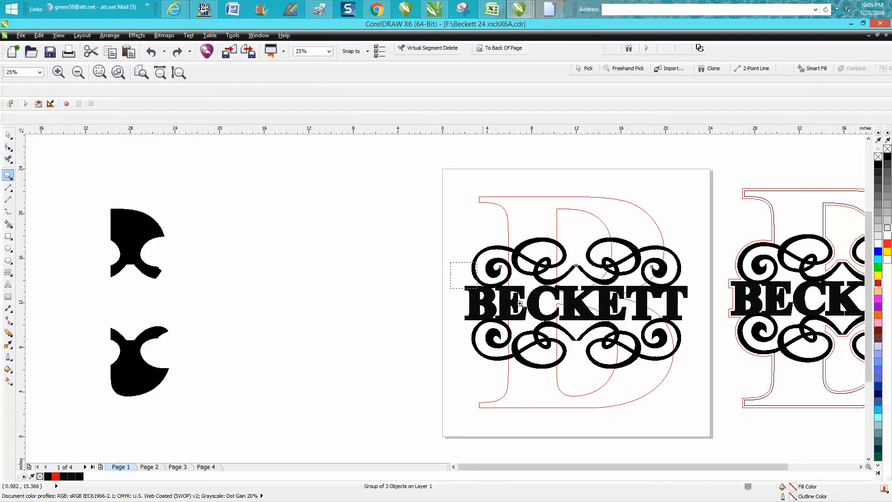
left_click_drag(451, 263, 554, 320)
scroll(362, 271, "down", 3)
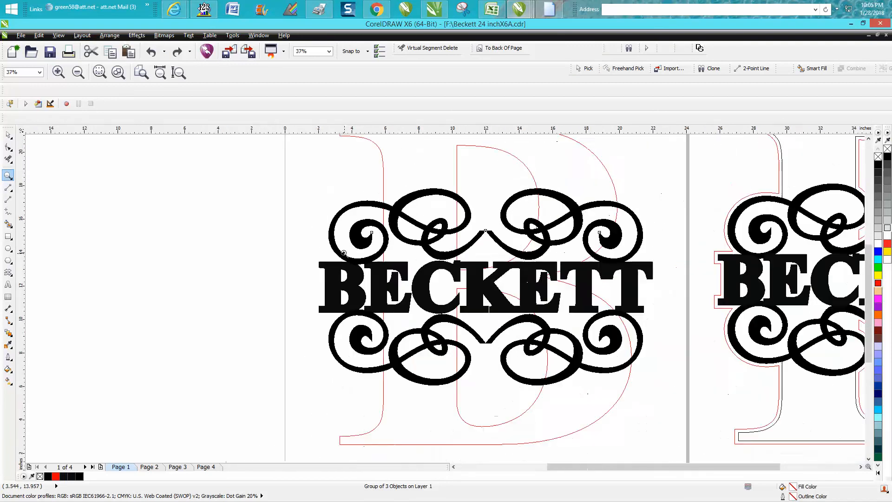
left_click(8, 135)
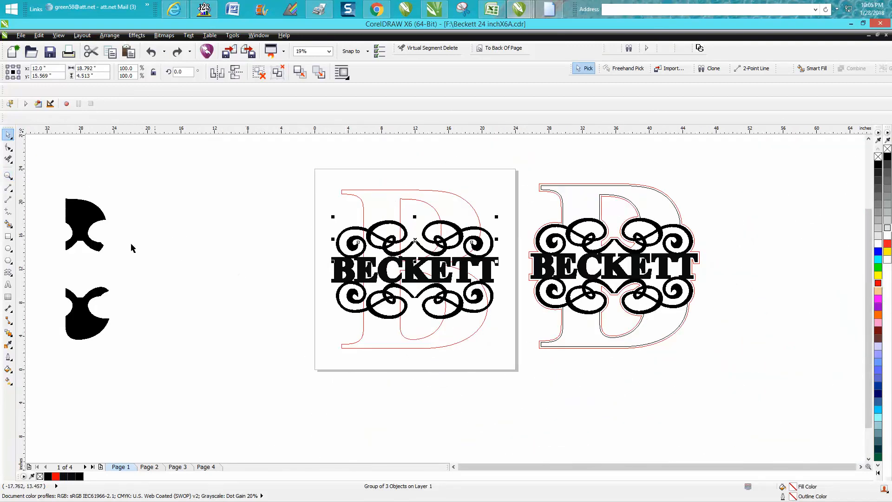
Step: Delete the two black leftover inner pieces of the B beside the page
left_click(100, 223)
key("Delete")
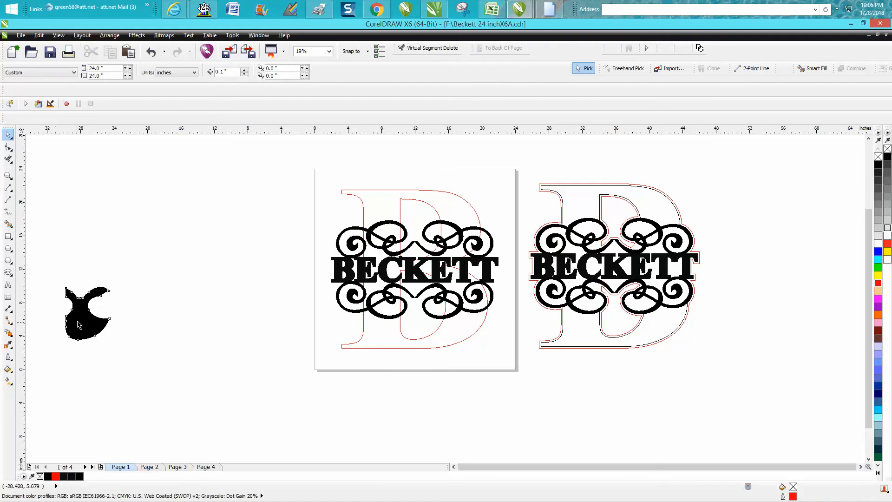
left_click(86, 316)
key("Delete")
Step: Set the outline of the large B on the page to black at 0.5 pt
left_click(361, 190)
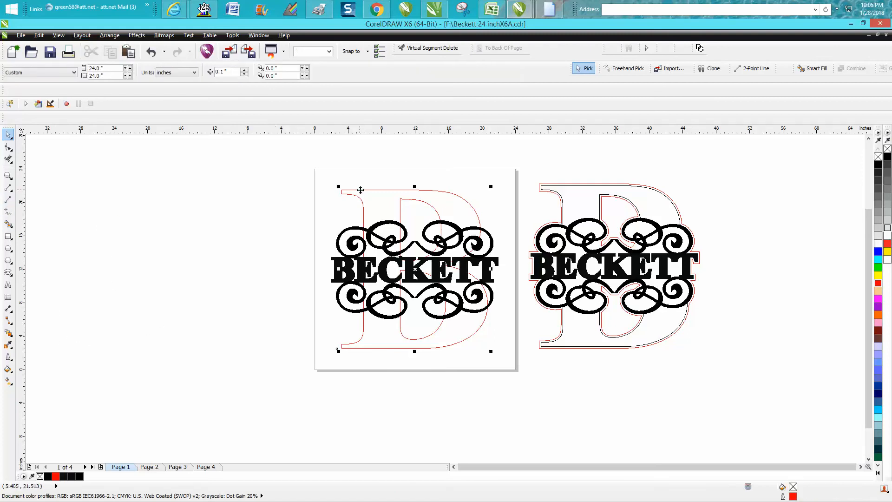
double_click(792, 496)
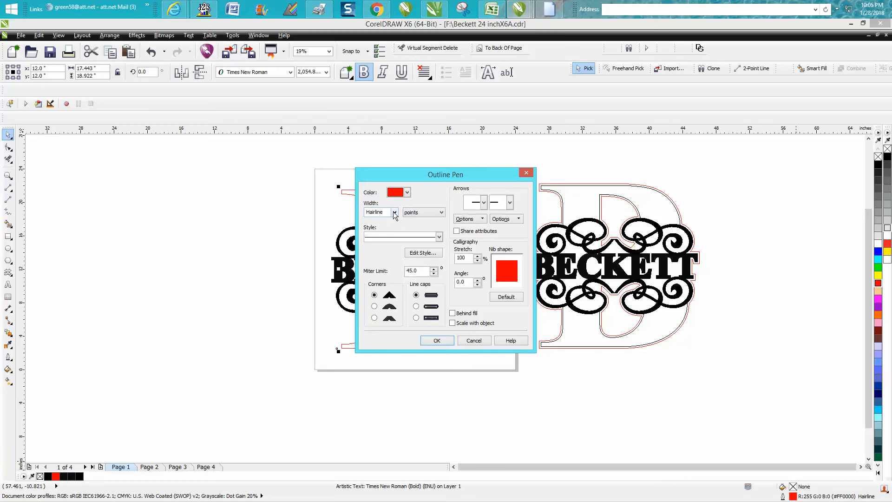
left_click(394, 212)
left_click(375, 223)
left_click(407, 193)
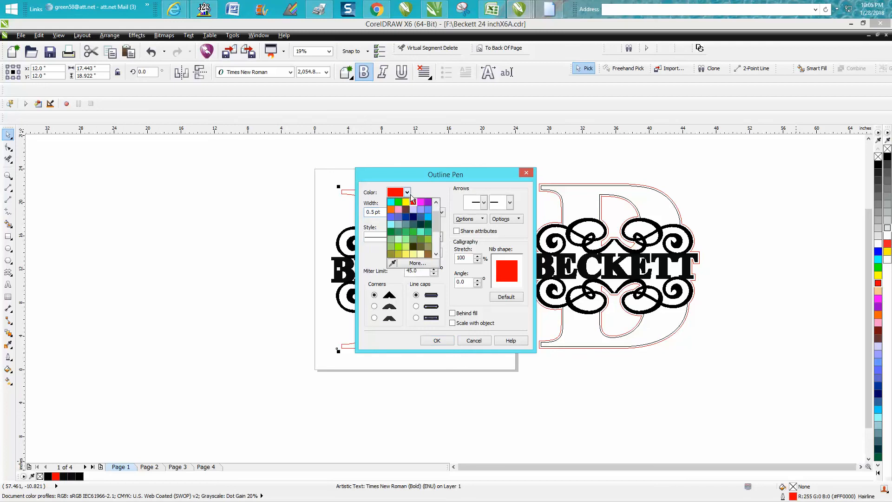
scroll(437, 218, "up", 3)
left_click(399, 209)
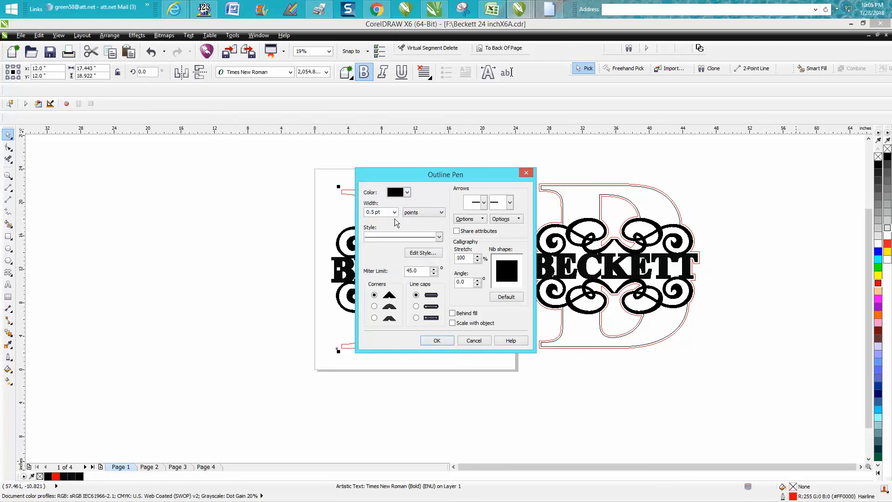
left_click(437, 341)
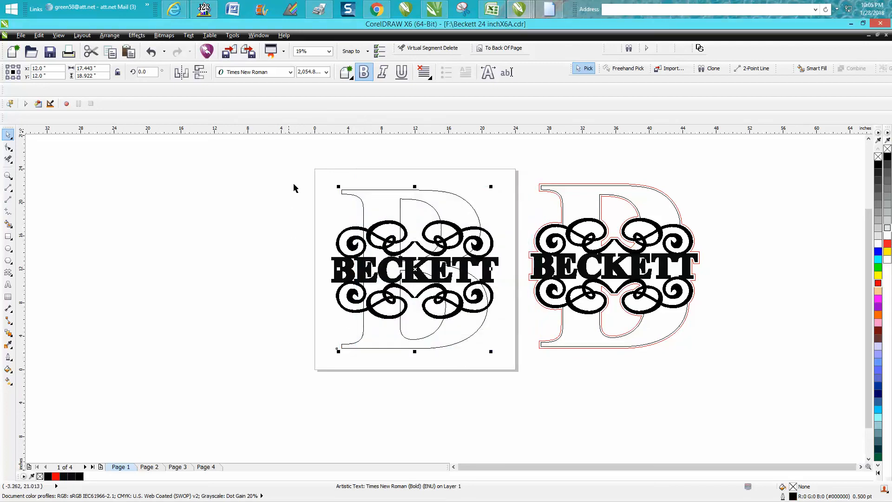
Step: Select the B, name and scrollwork on the page and create a single boundary around them
left_click_drag(309, 173, 511, 367)
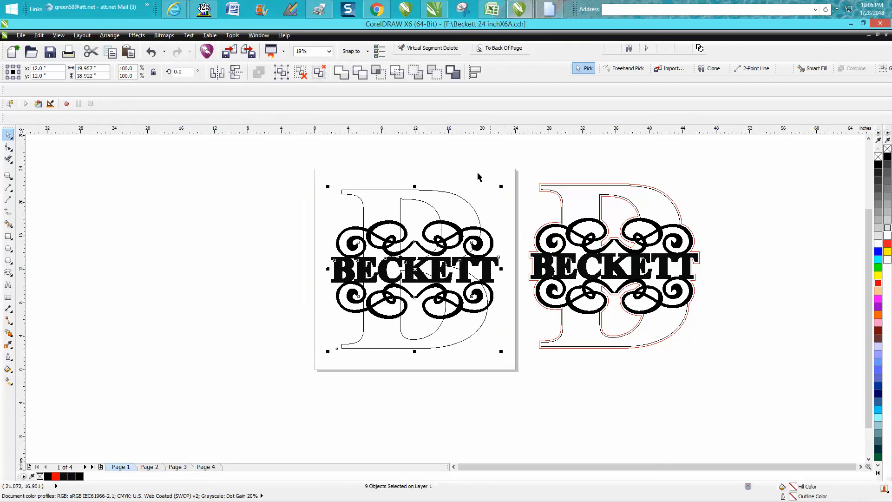
left_click(455, 73)
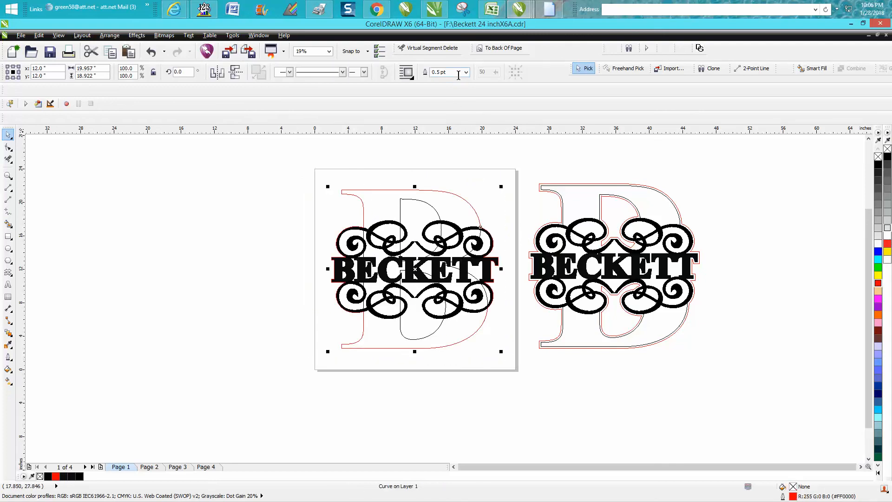
key("Left")
key("Right")
left_click(283, 153)
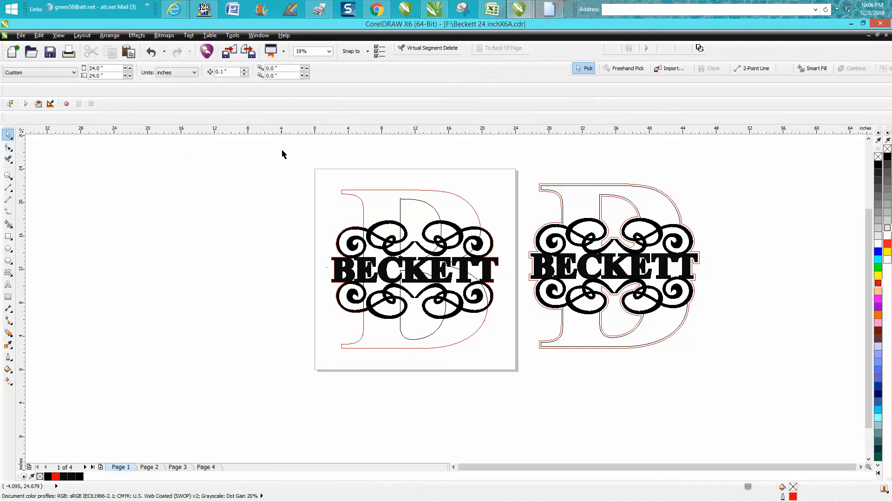
Step: Set the nudge distance to 20 inches and nudge the red boundary curve left twice, clear of the page
double_click(235, 73)
type("20")
left_click(478, 218)
key("Left")
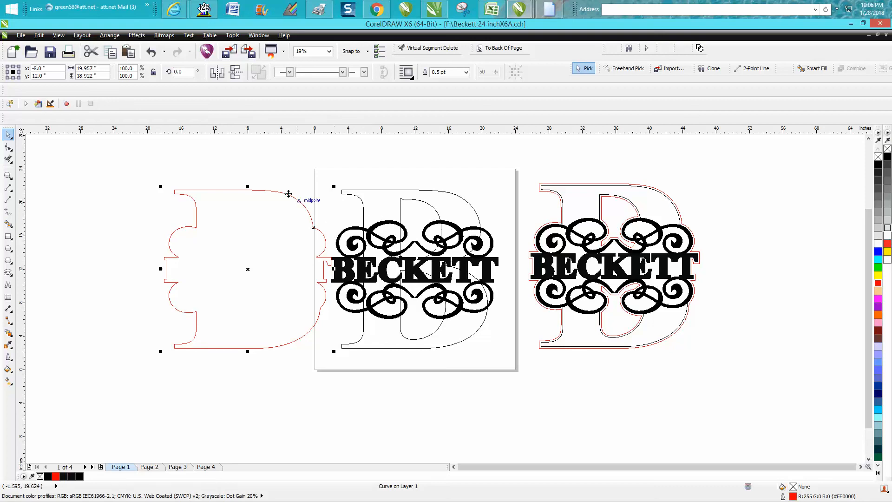
key("Left")
scroll(313, 219, "down", 1)
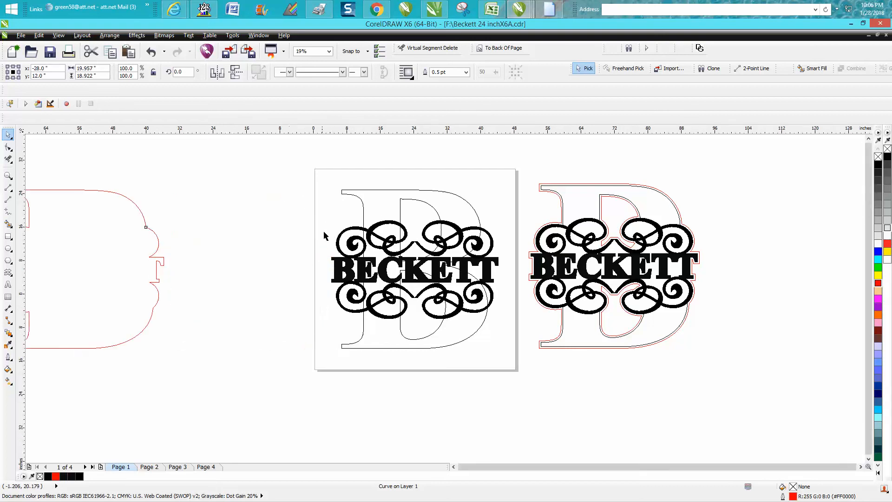
Step: Apply a one-step outside contour of 0.1" to the red boundary curve beside the page
left_click(115, 39)
mouse_move(137, 35)
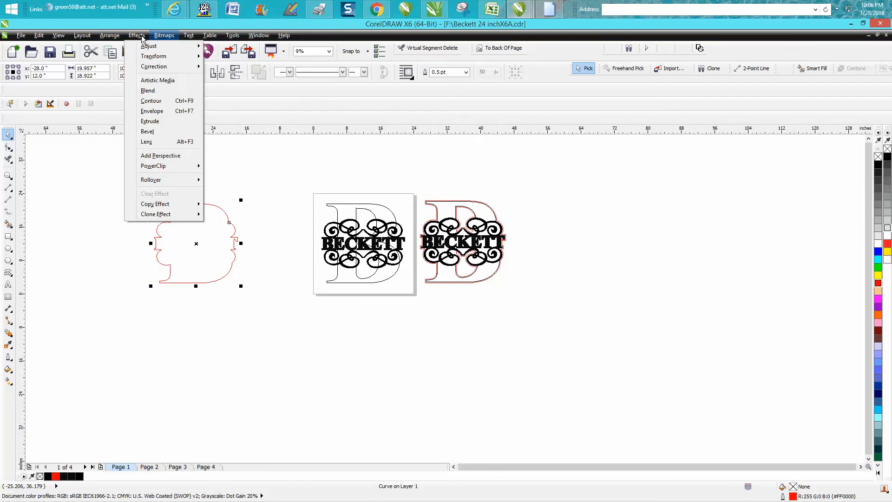
left_click(153, 103)
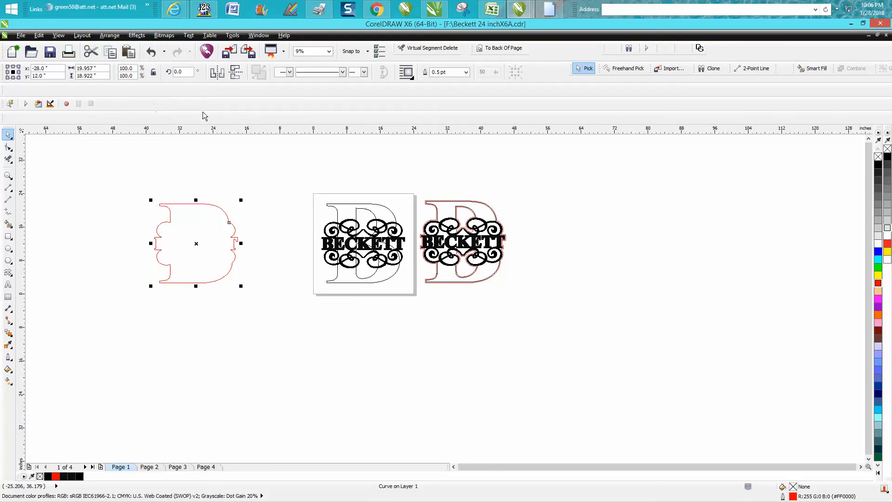
left_click(811, 146)
left_click(853, 298)
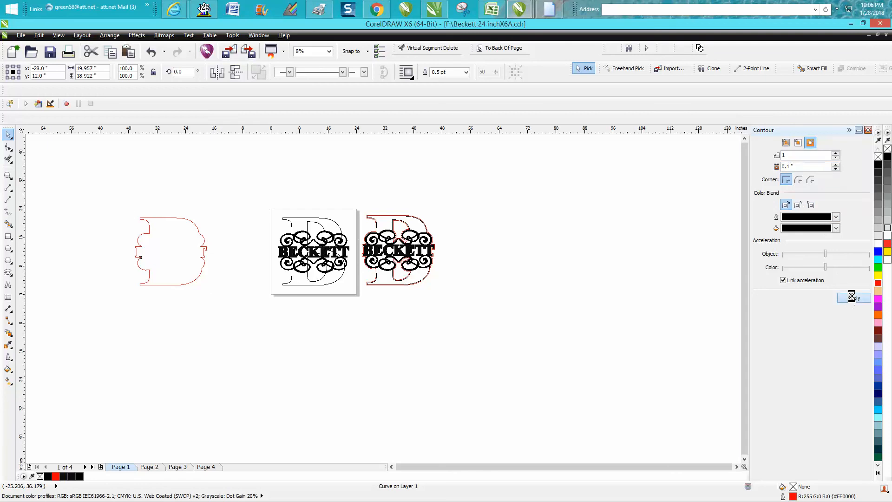
left_click(8, 176)
left_click_drag(139, 212, 219, 242)
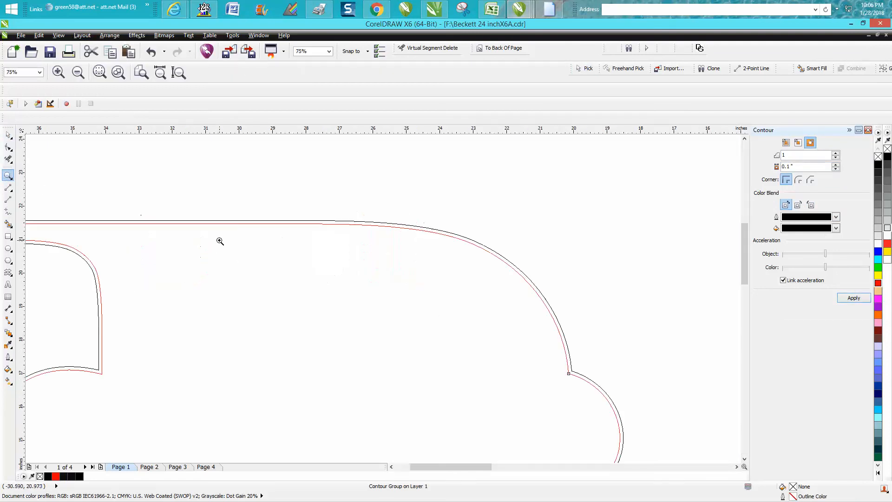
scroll(220, 241, "down", 3)
Step: Select the contoured boundary beside the page, break the contour group apart and deselect it
left_click(8, 135)
left_click_drag(155, 189, 311, 326)
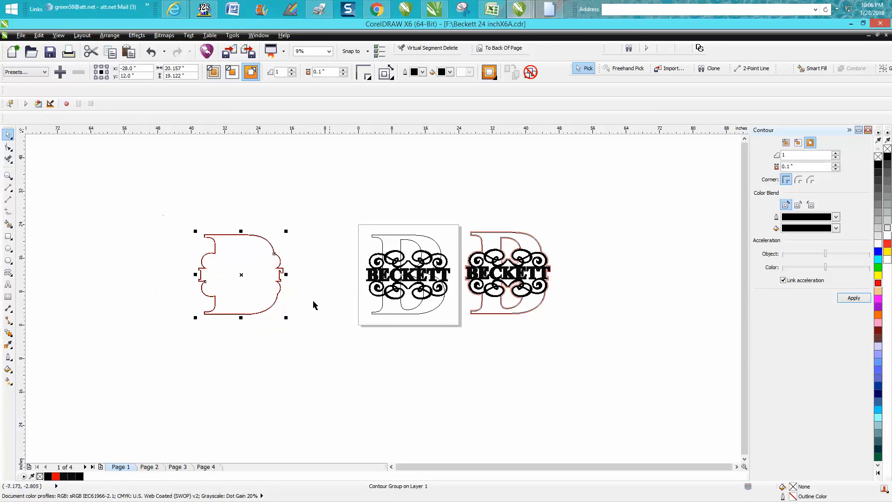
left_click(104, 39)
left_click(138, 139)
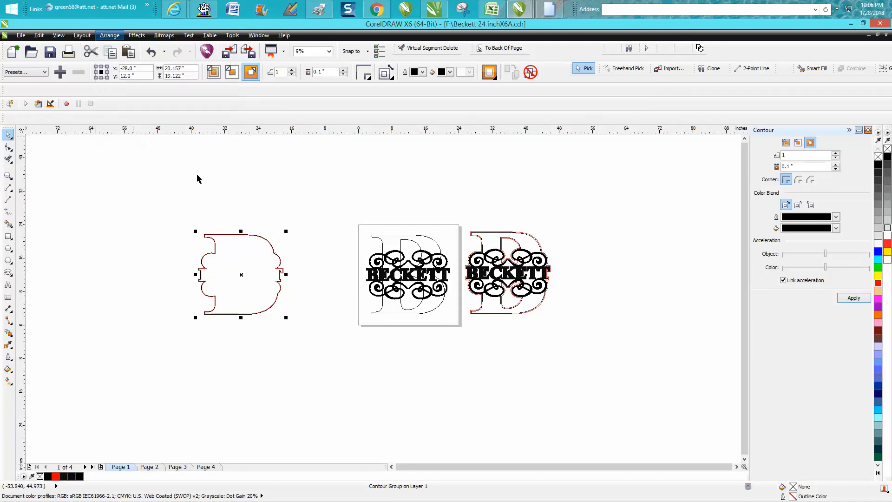
left_click(242, 218)
Step: Nudge the original red boundary right once and down once, and nudge the black contour curve right twice onto the page design
left_click(249, 236)
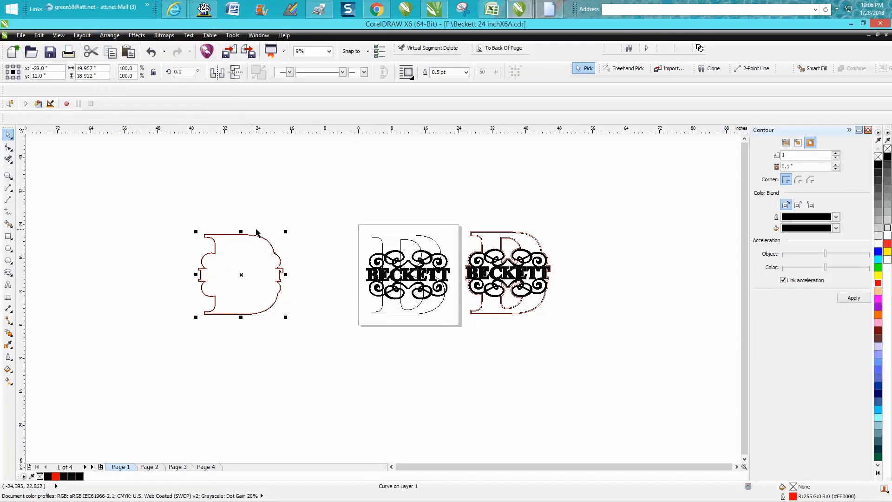
key("Right")
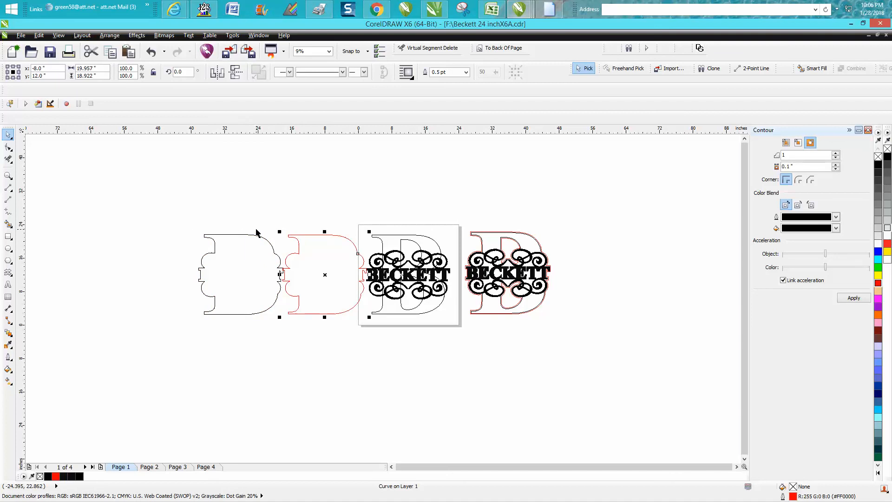
key("Down")
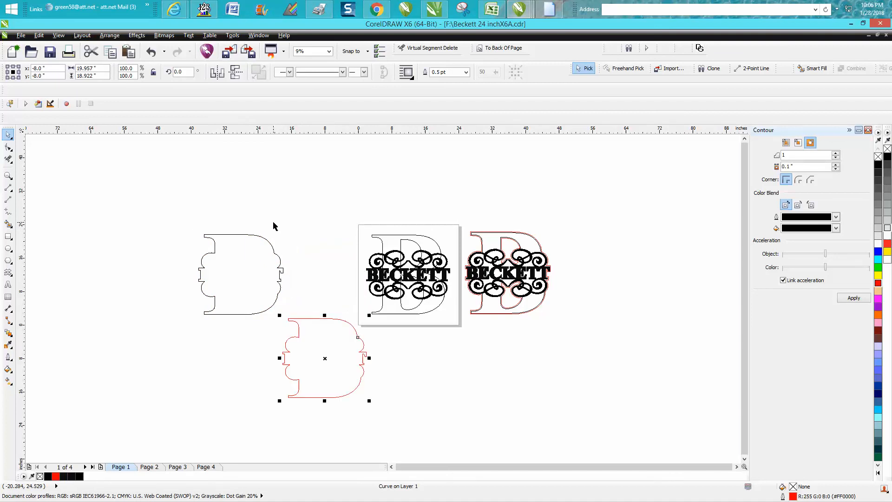
left_click(272, 251)
key("Right")
key("Right")
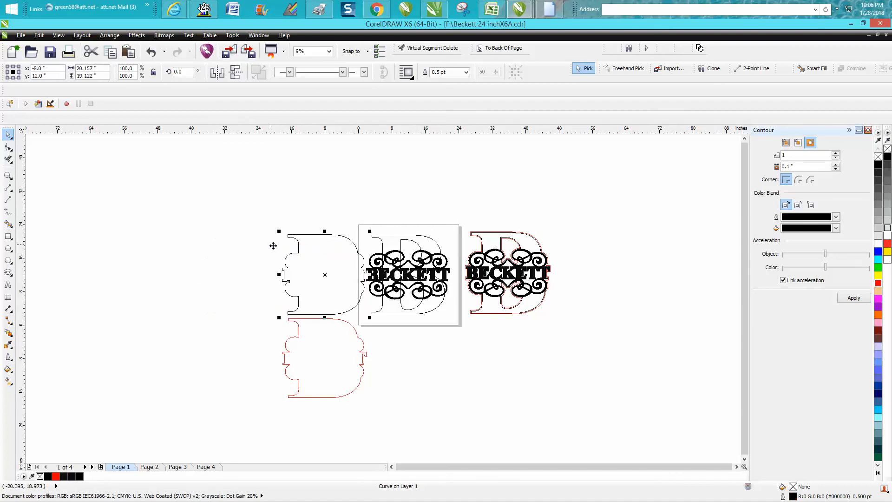
Step: Set the outline of the outer contour curve on the page to a red hairline
key("z")
left_click_drag(348, 209, 469, 328)
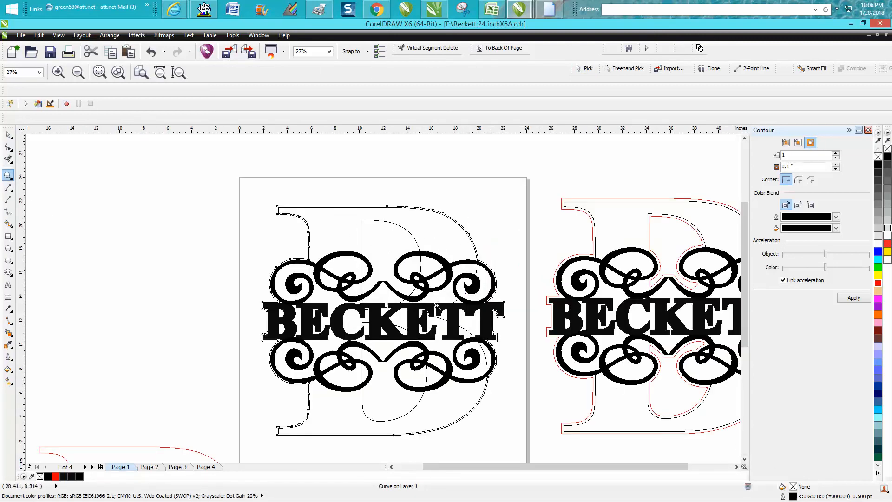
left_click(8, 135)
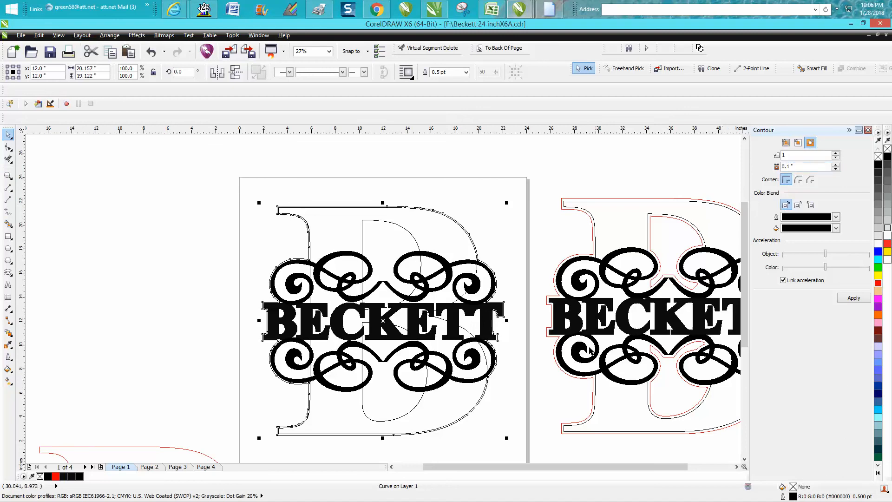
double_click(794, 496)
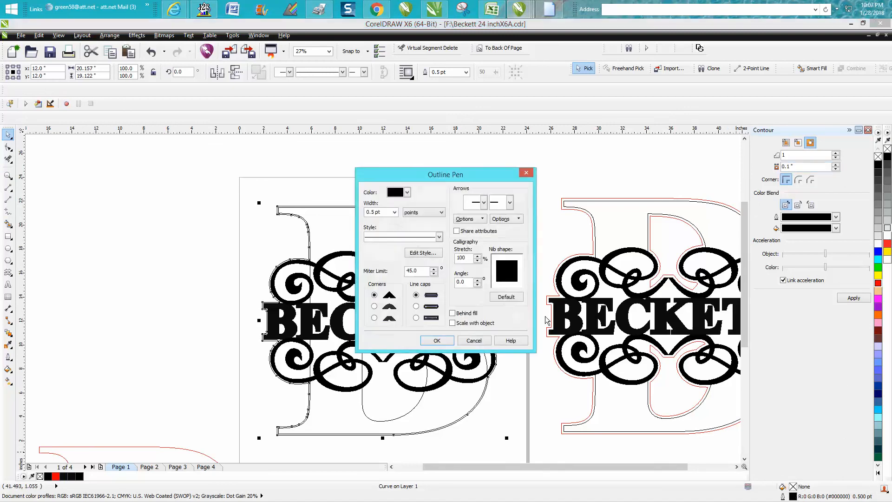
left_click(394, 212)
left_click(395, 218)
left_click(408, 192)
left_click(413, 216)
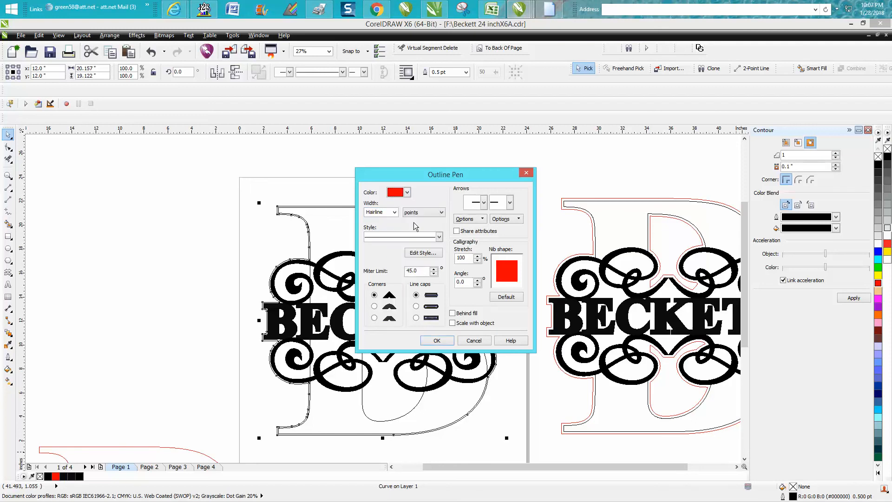
left_click(437, 340)
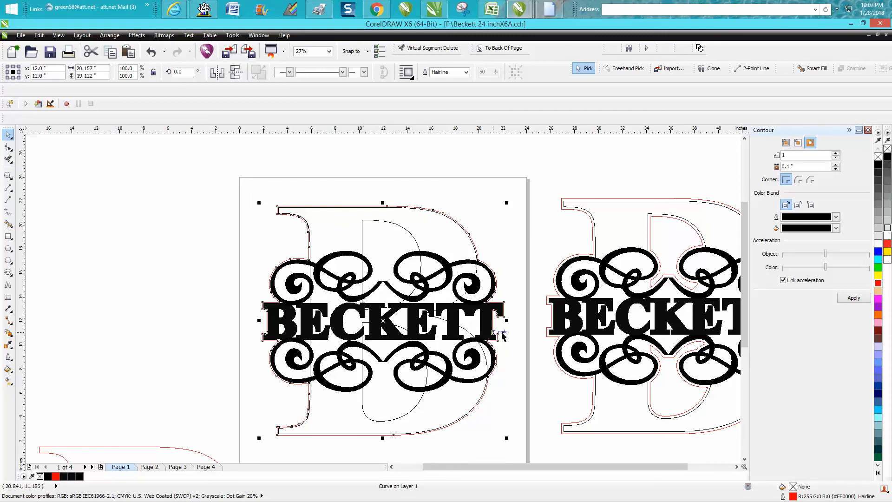
Step: Delete the leftover red boundary curve below and beside the page
scroll(382, 335, "down", 2)
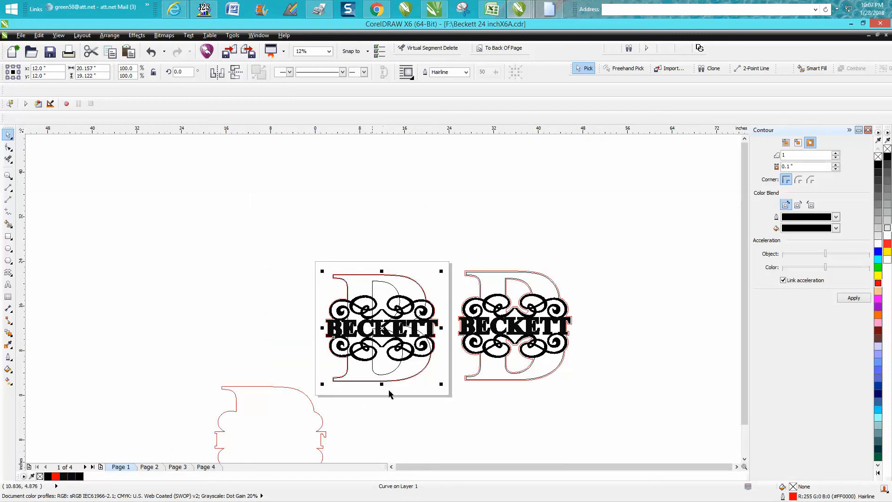
left_click(302, 393)
key("Delete")
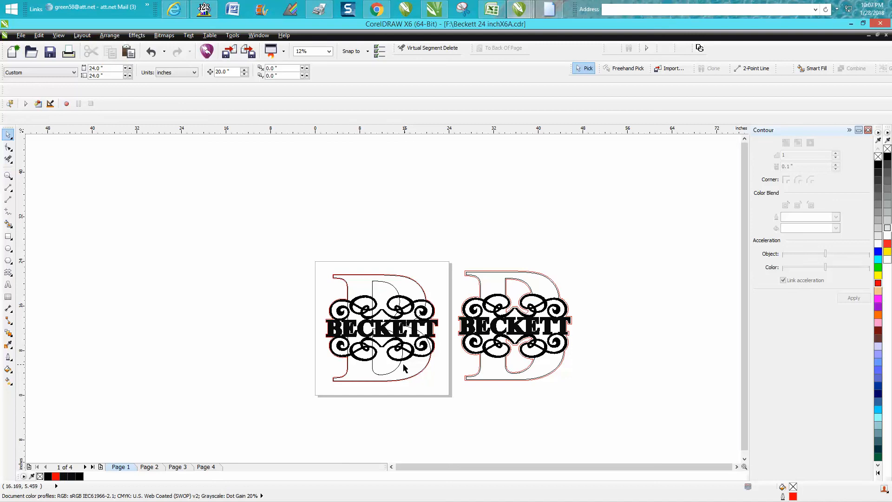
Step: Smart-fill the lower and upper inner openings of the B in black and nudge each piece left off the page
left_click(8, 225)
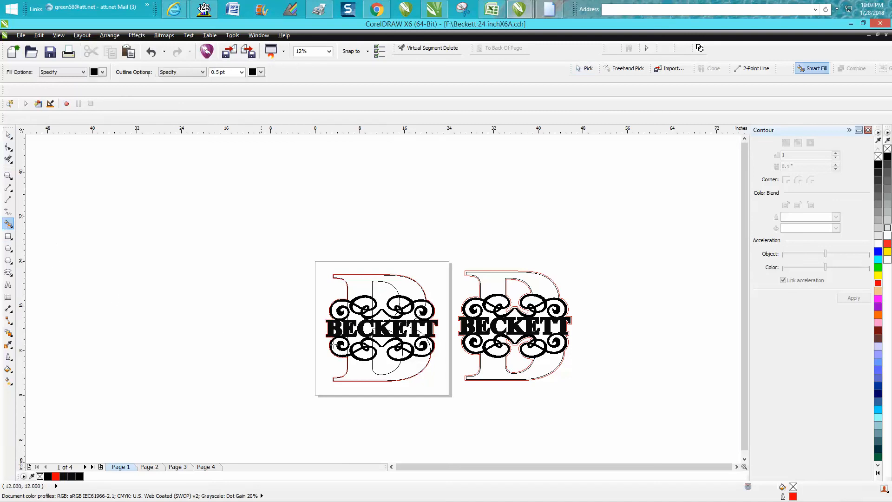
left_click(387, 356)
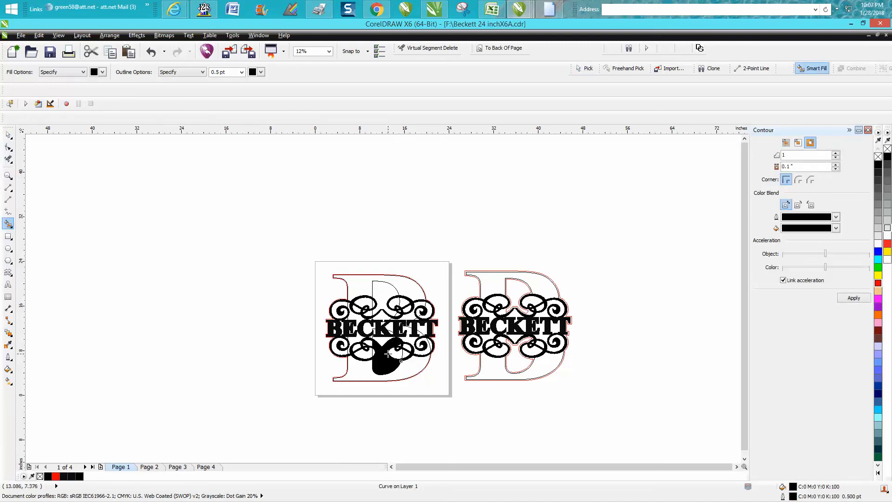
key("Left")
left_click(387, 292)
key("Left")
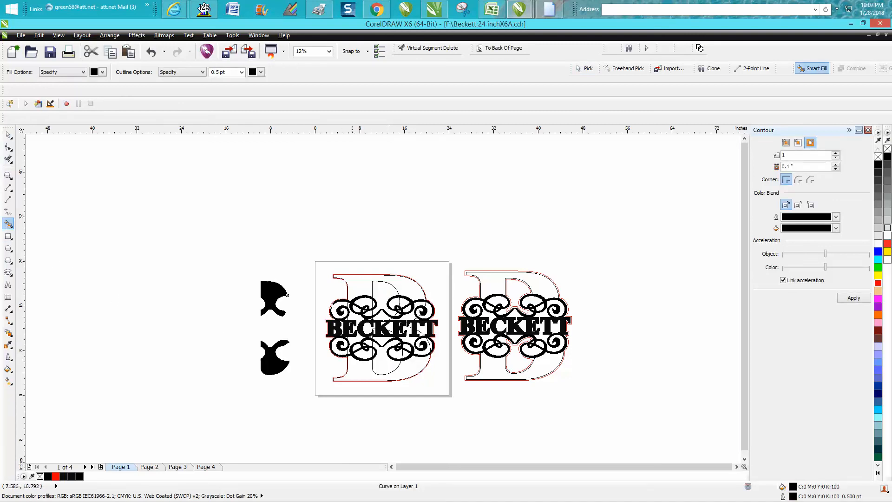
Step: Remove the fill from the two extracted inner pieces and give them a red outline
left_click(9, 134)
left_click_drag(217, 258, 310, 391)
left_click_drag(332, 362, 311, 391)
left_click(877, 157)
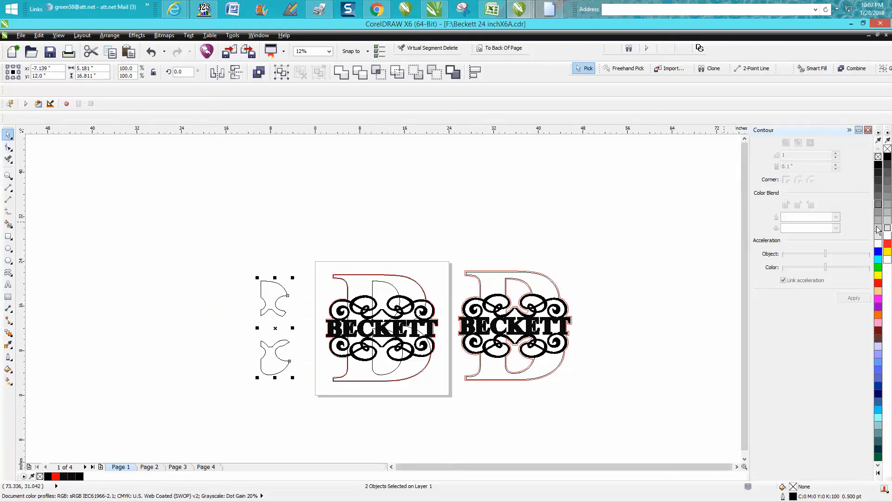
right_click(878, 284)
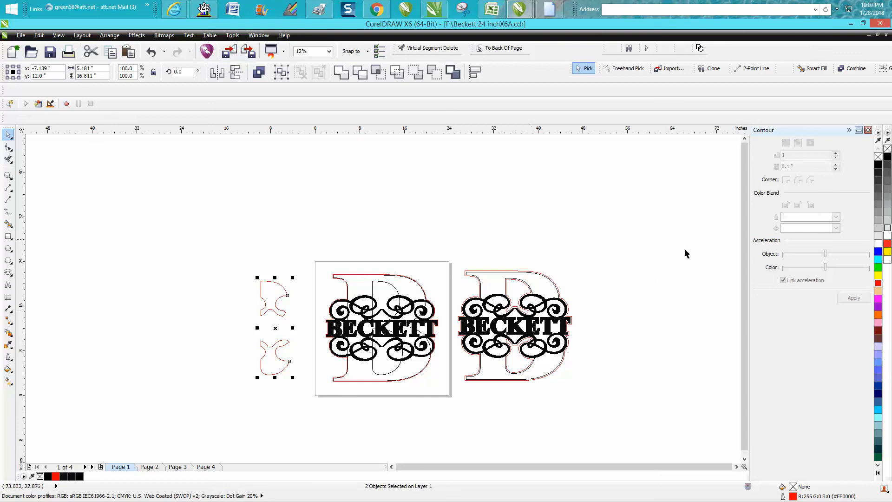
Step: Apply a one-step inside contour of 0.1" to each of the two inner pieces beside the page
left_click(261, 284)
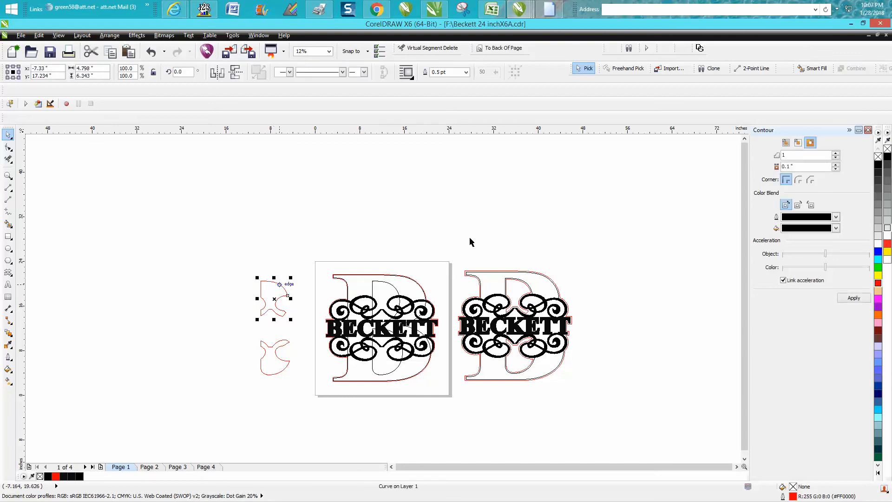
left_click(798, 143)
left_click(846, 298)
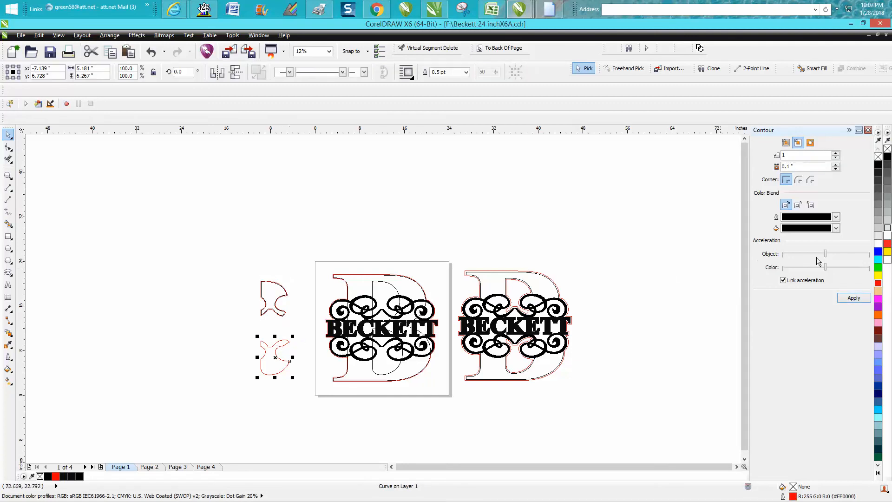
left_click(849, 300)
Step: Select both contoured inner pieces, break their contours apart and clear the selection
left_click_drag(213, 257, 314, 397)
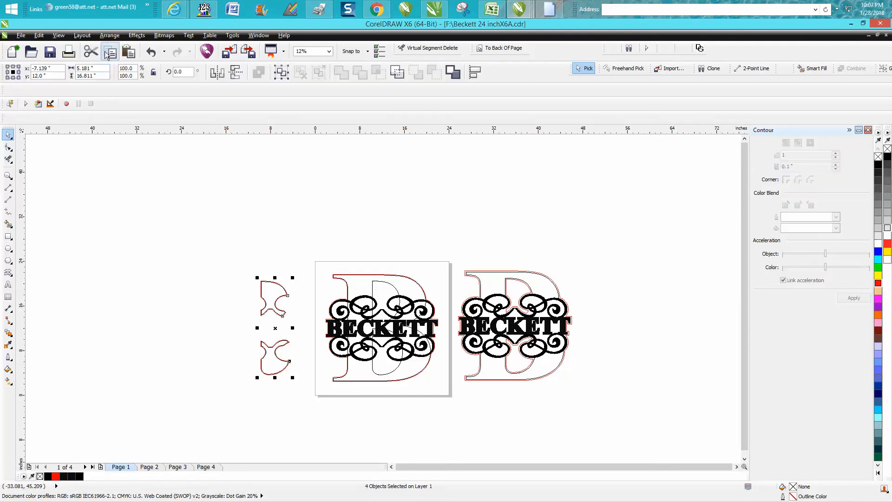
left_click(109, 35)
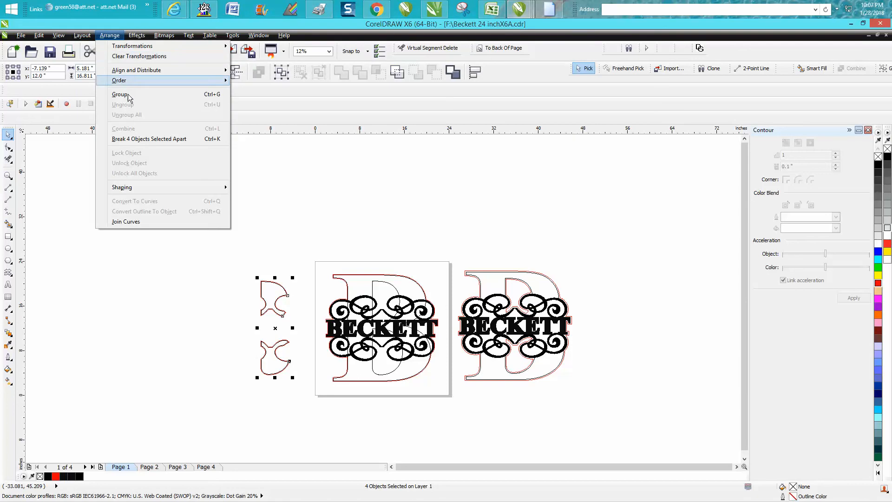
left_click(152, 138)
left_click(263, 239)
Step: Nudge the black inside contour of the upper and lower inner pieces right once each, back into the B
key("z")
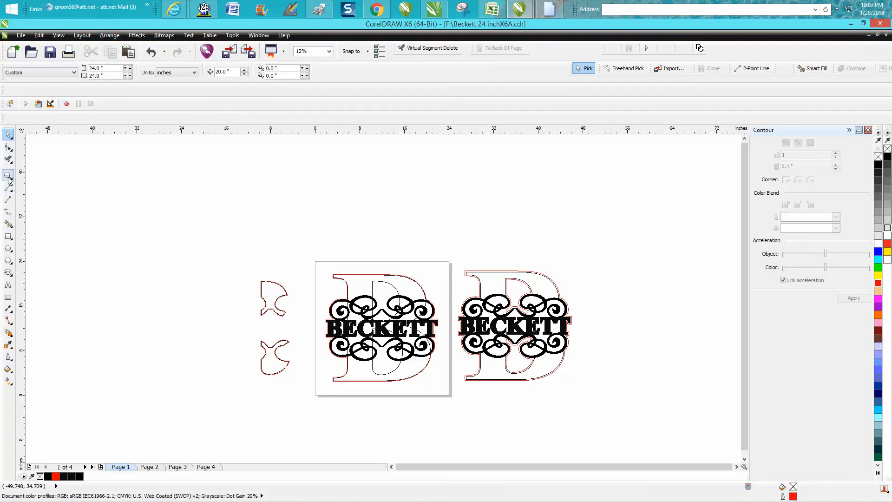
left_click_drag(230, 261, 319, 326)
key("space")
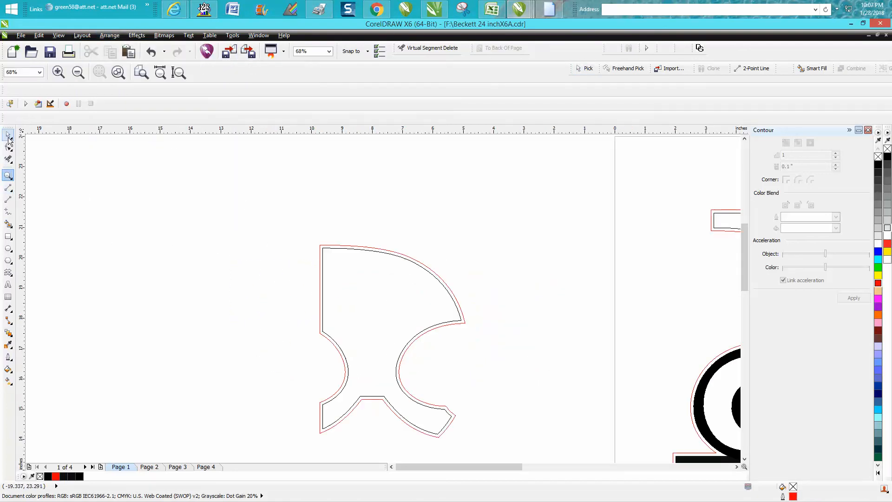
left_click(337, 249)
key("Right")
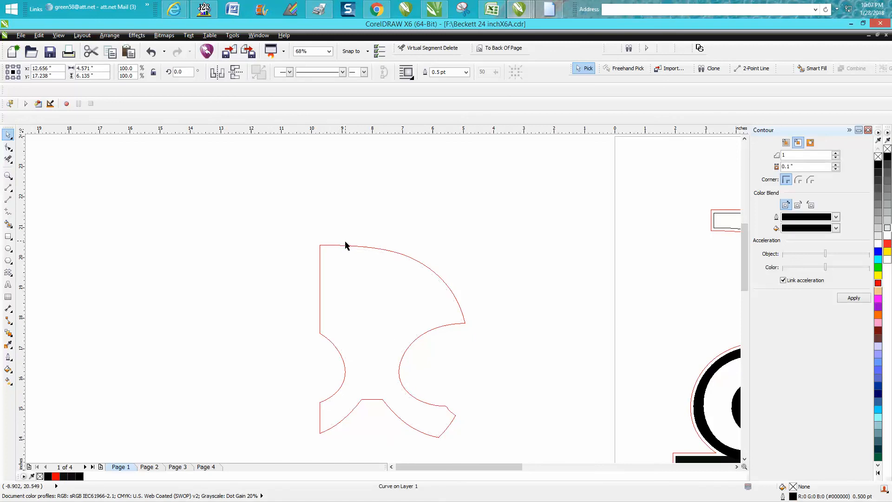
scroll(350, 249, "down", 2)
left_click(392, 400)
key("Right")
scroll(362, 331, "down", 2)
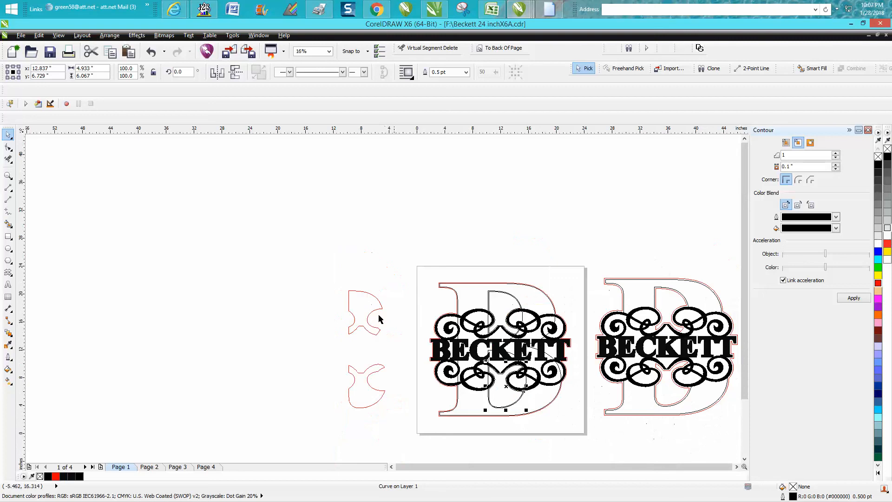
Step: Give the lower inside contour within the B on the page a red hairline outline
key("z")
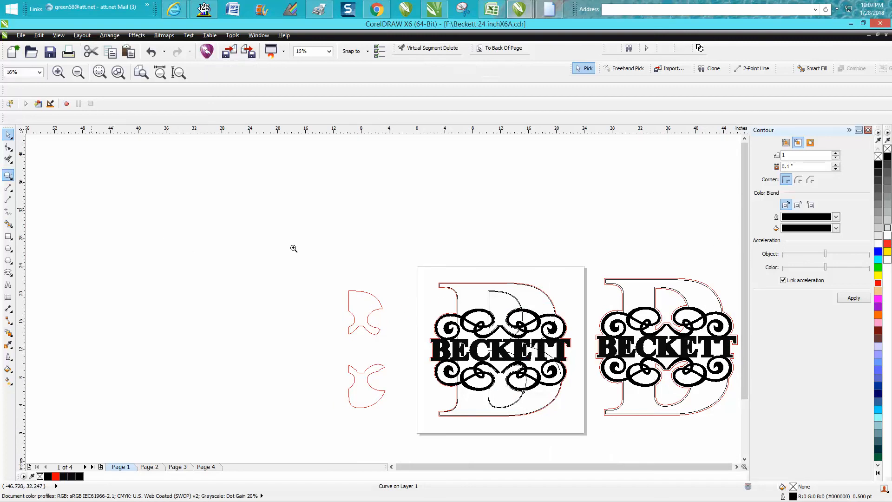
left_click_drag(481, 276, 586, 432)
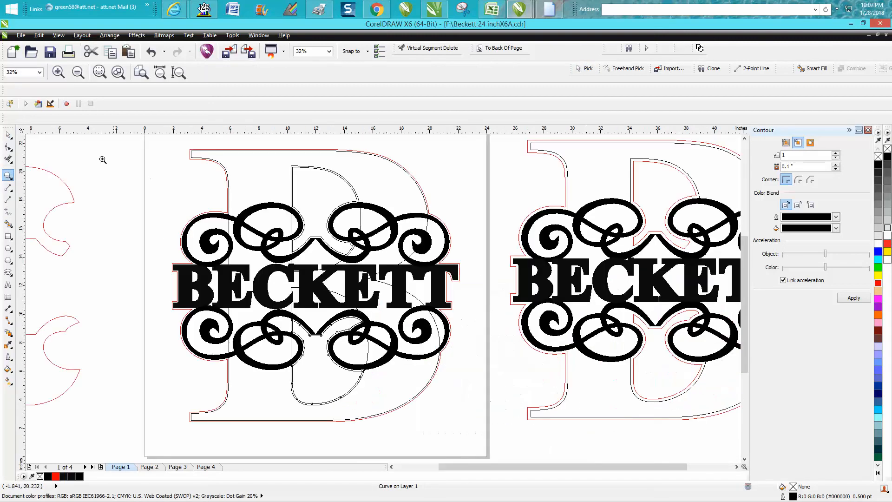
key("space")
left_click(116, 169)
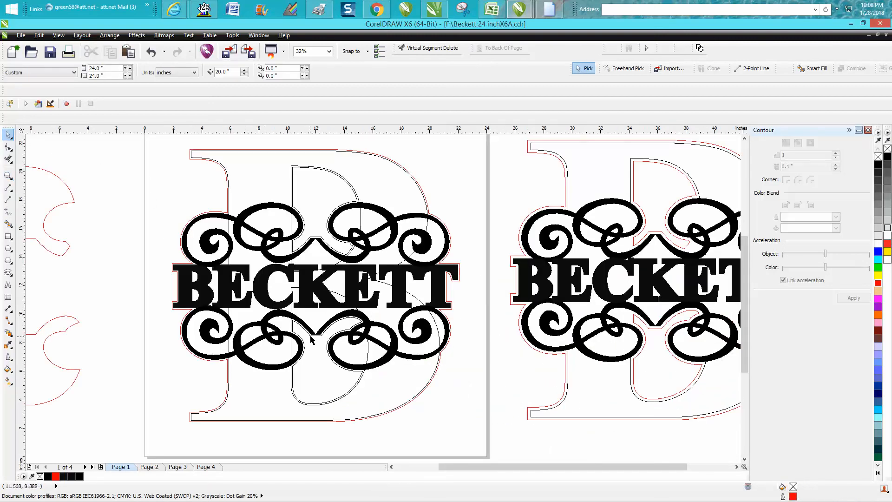
left_click(311, 339)
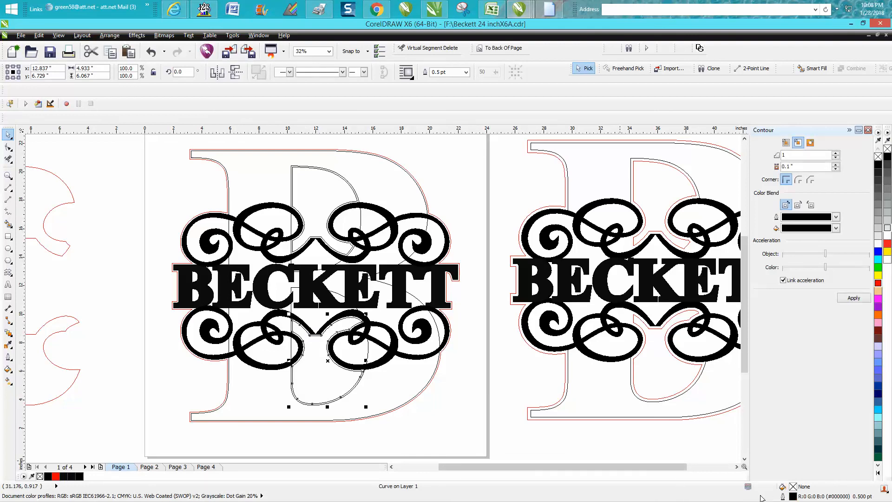
double_click(794, 496)
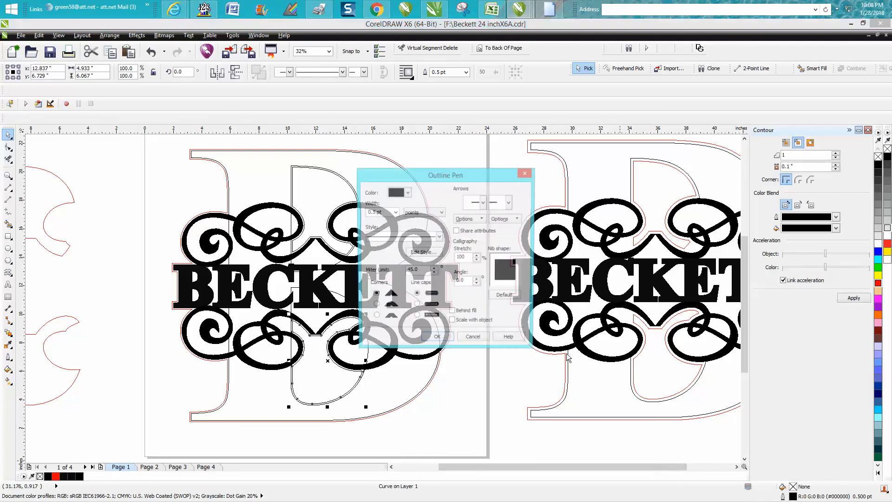
left_click(394, 212)
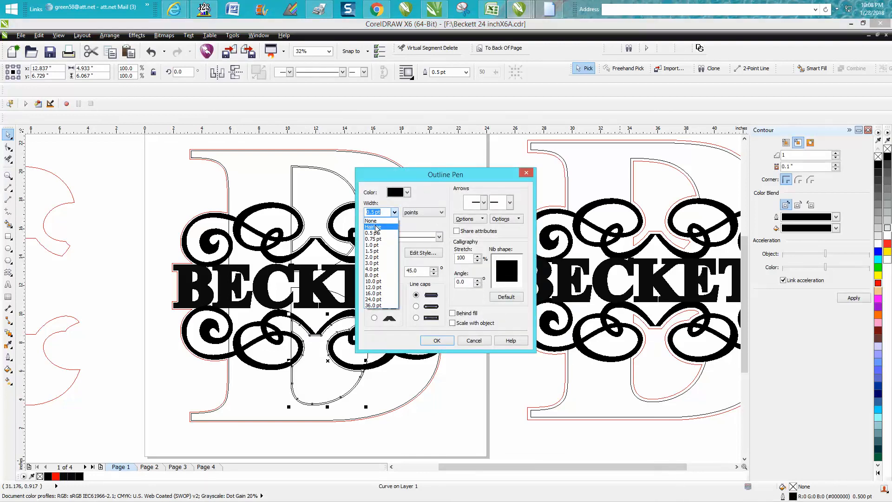
left_click(375, 227)
left_click(407, 192)
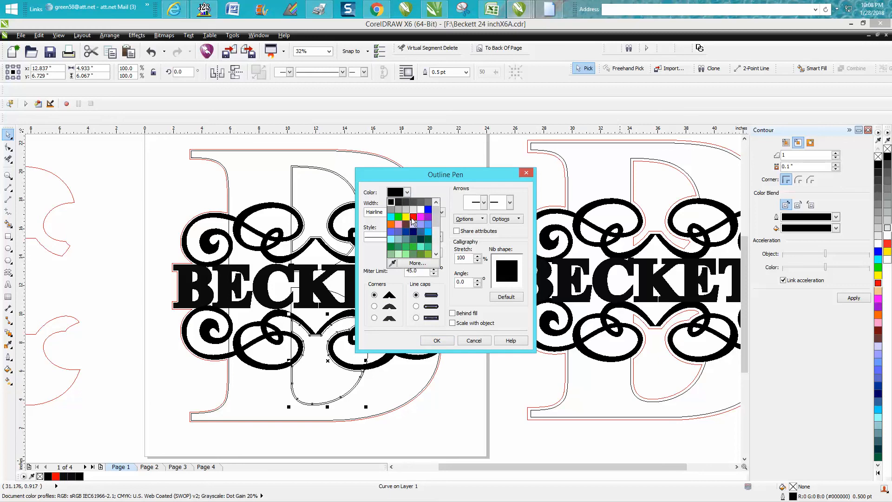
left_click(412, 218)
left_click(437, 340)
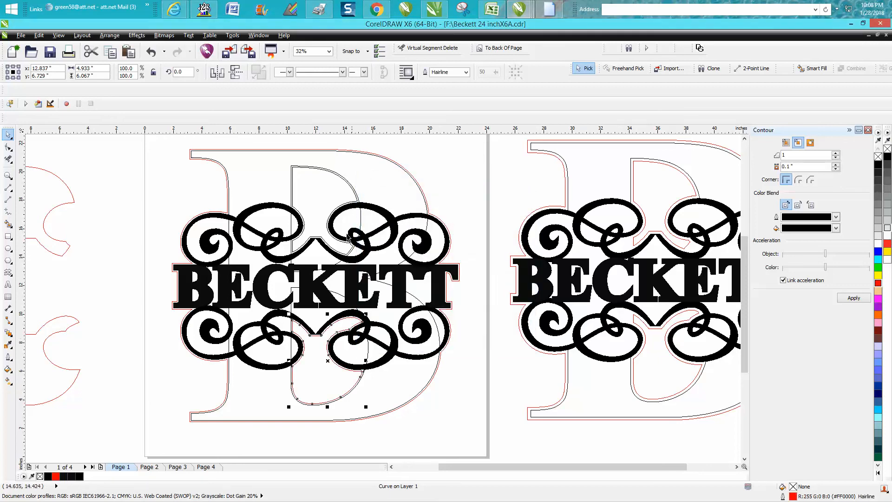
Step: Give the upper inside contour within the B a red hairline outline and clear the selection
left_click(348, 188)
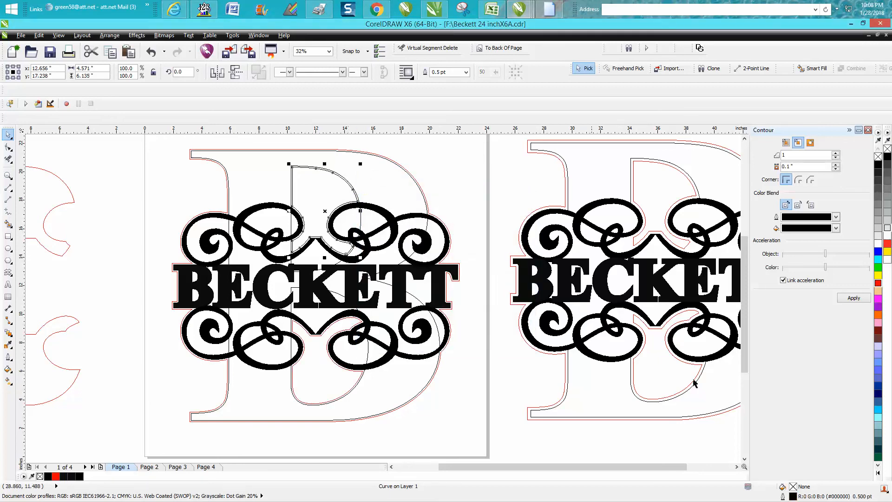
double_click(792, 496)
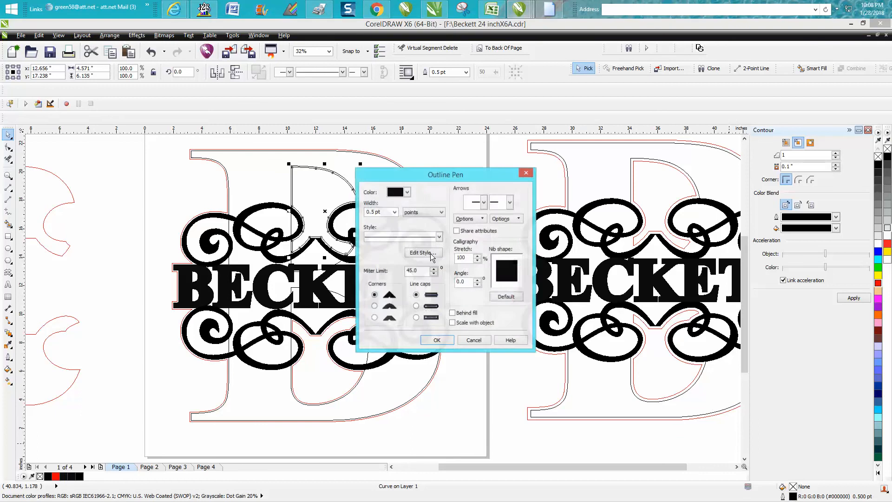
left_click(394, 212)
left_click(380, 227)
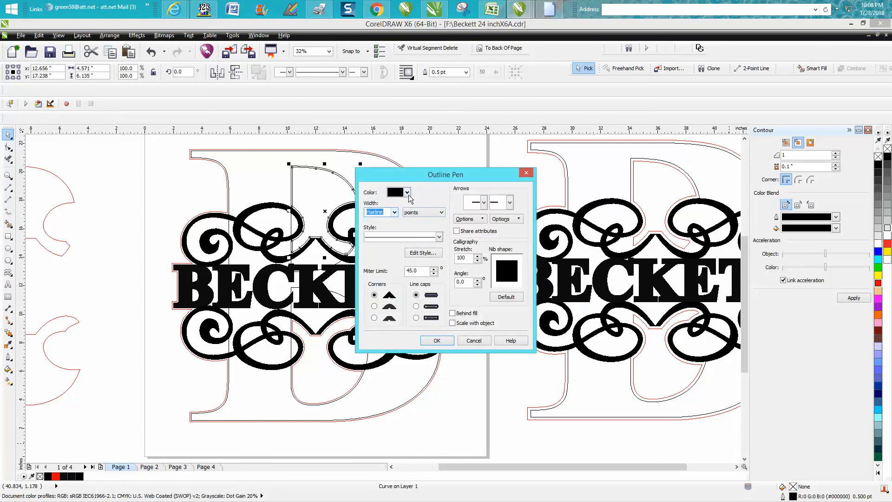
left_click(407, 191)
left_click(411, 217)
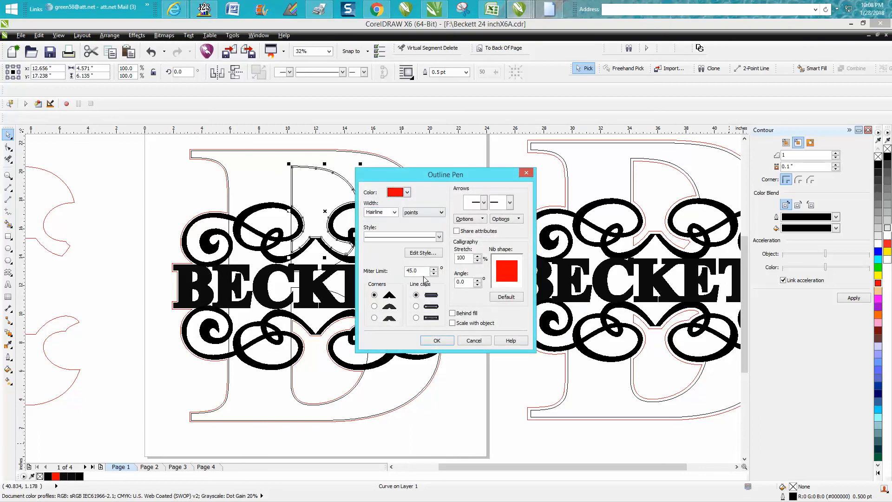
left_click(436, 341)
left_click(141, 211)
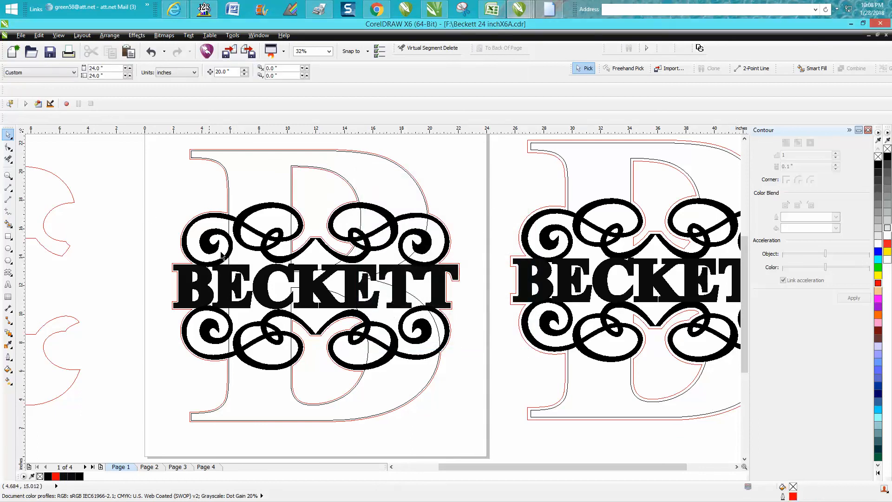
Step: Examine the red cut lines around the lettering, scrollwork and inner openings, comparing the sign on the page with the copy beside it
scroll(209, 256, "down", 1)
left_click(8, 175)
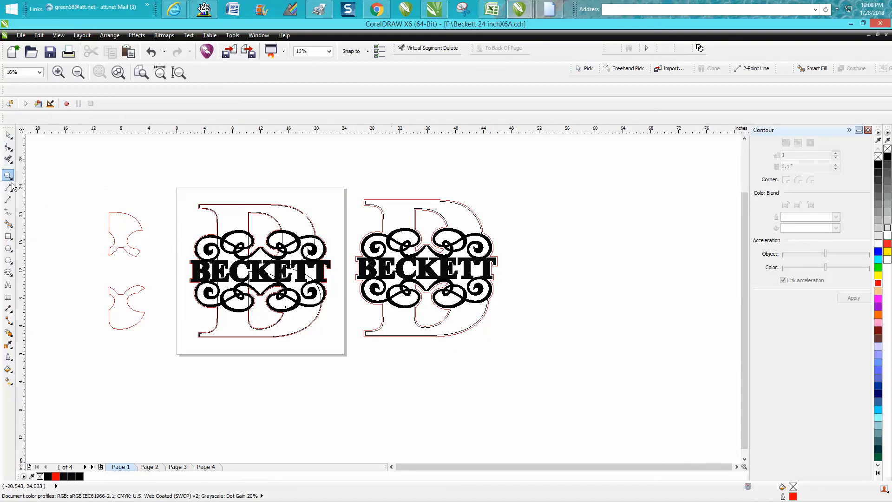
left_click_drag(285, 252, 354, 301)
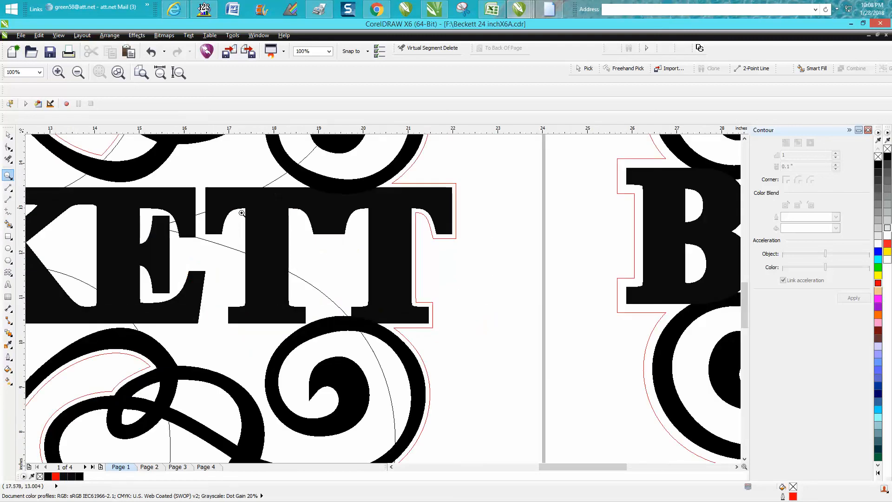
right_click(290, 209)
right_click(370, 219)
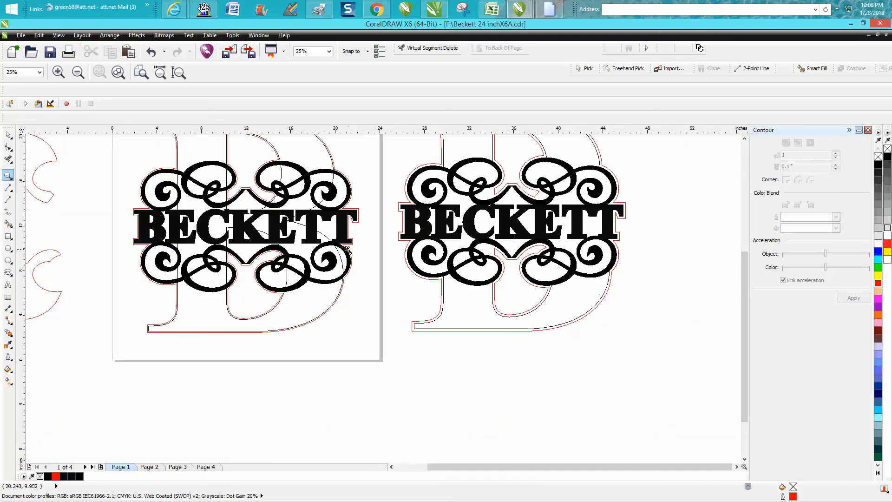
right_click(345, 244)
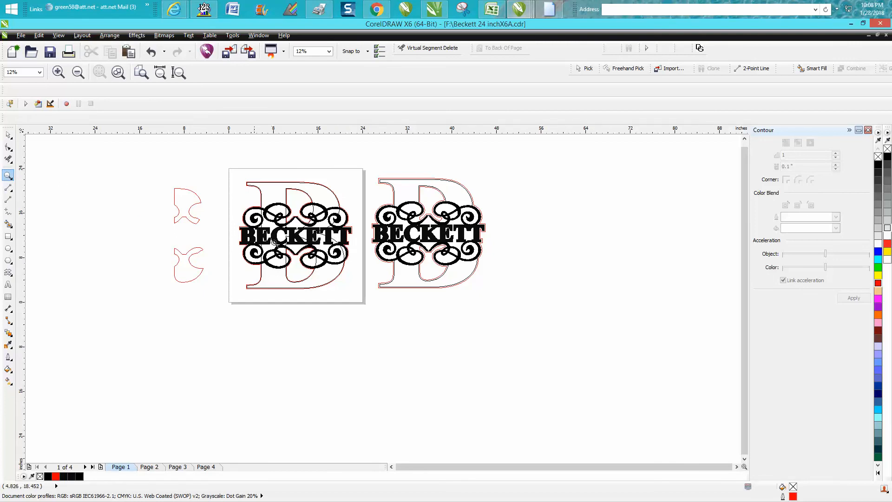
left_click_drag(306, 204, 401, 280)
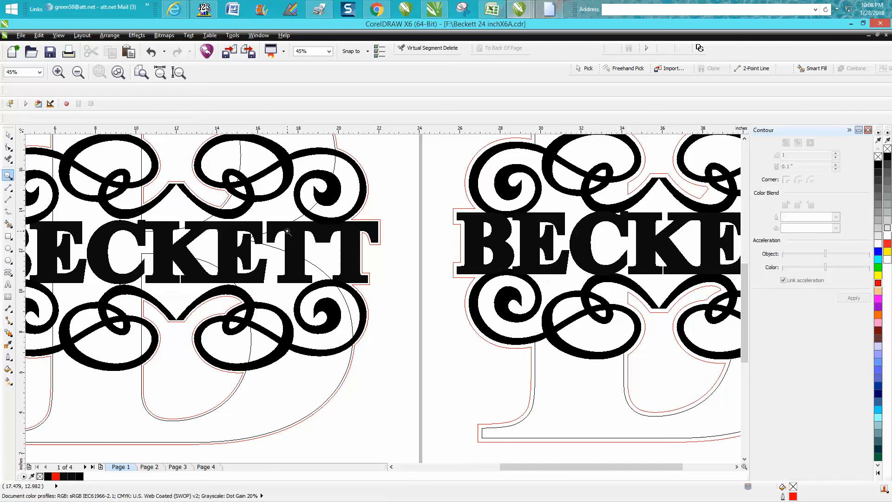
right_click(287, 231)
left_click_drag(207, 178, 331, 296)
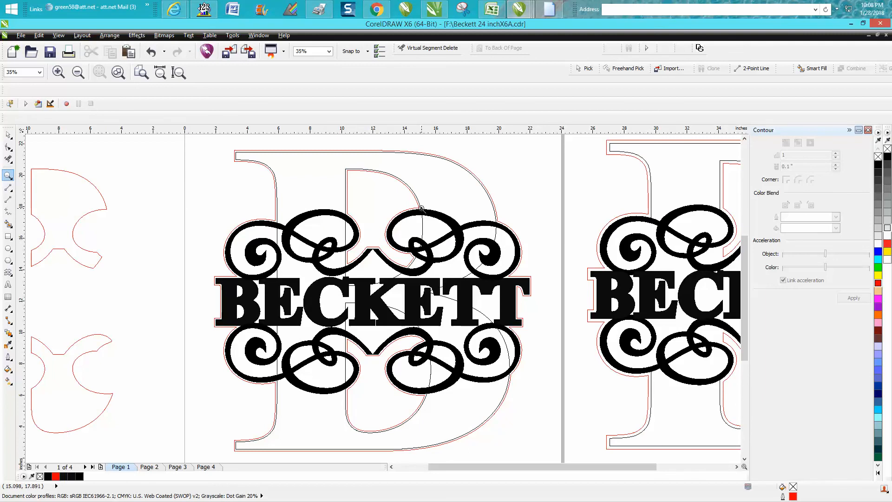
scroll(422, 207, "down", 2)
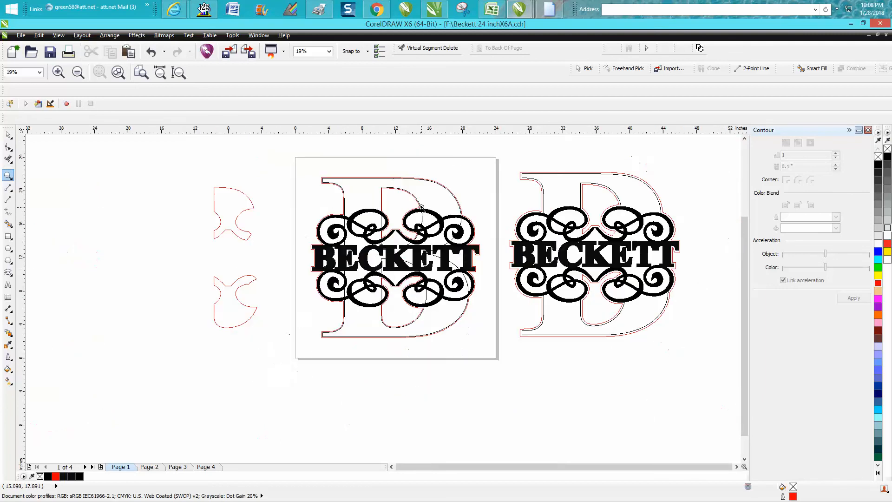
Step: Close the Contour docker
left_click(868, 130)
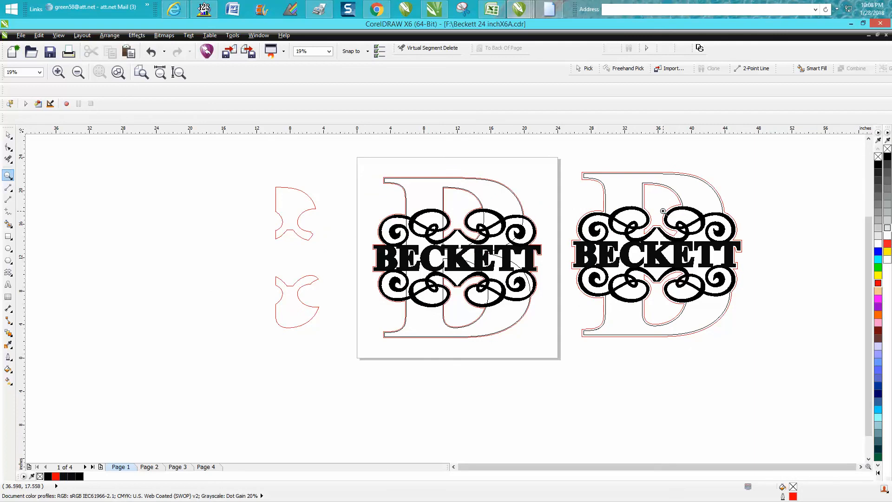